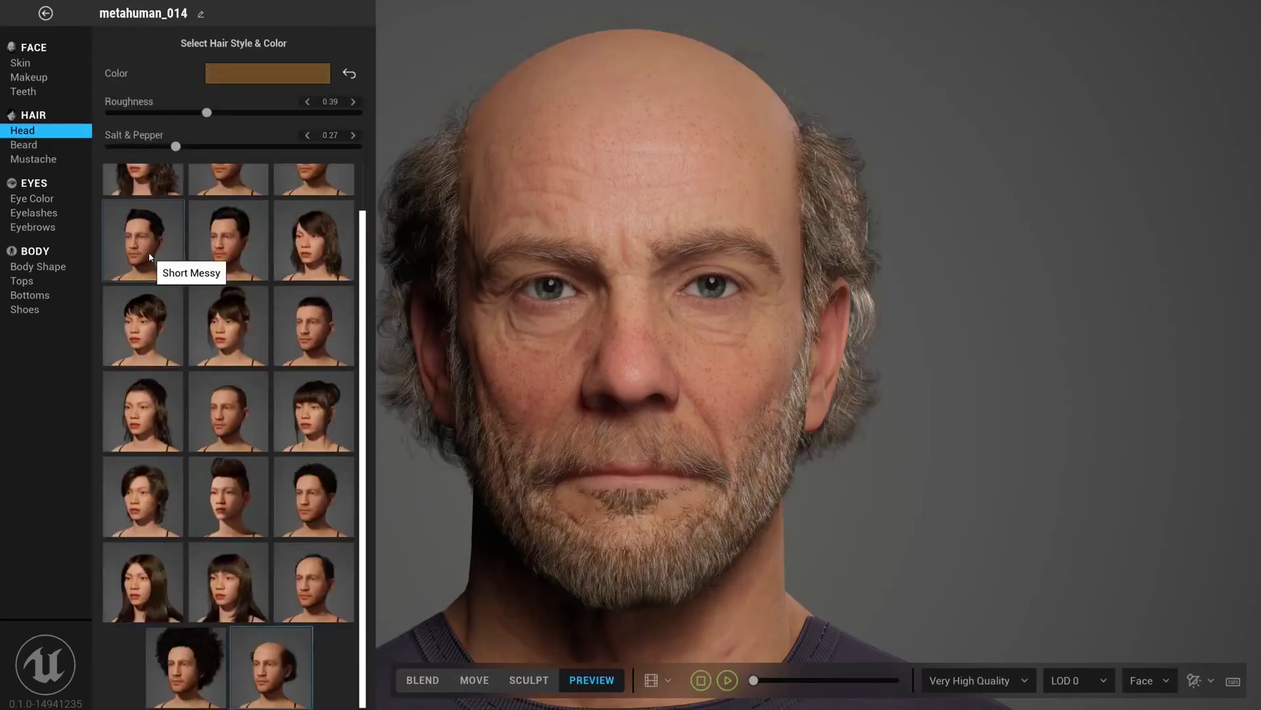
left_click_drag(379, 453, 769, 386)
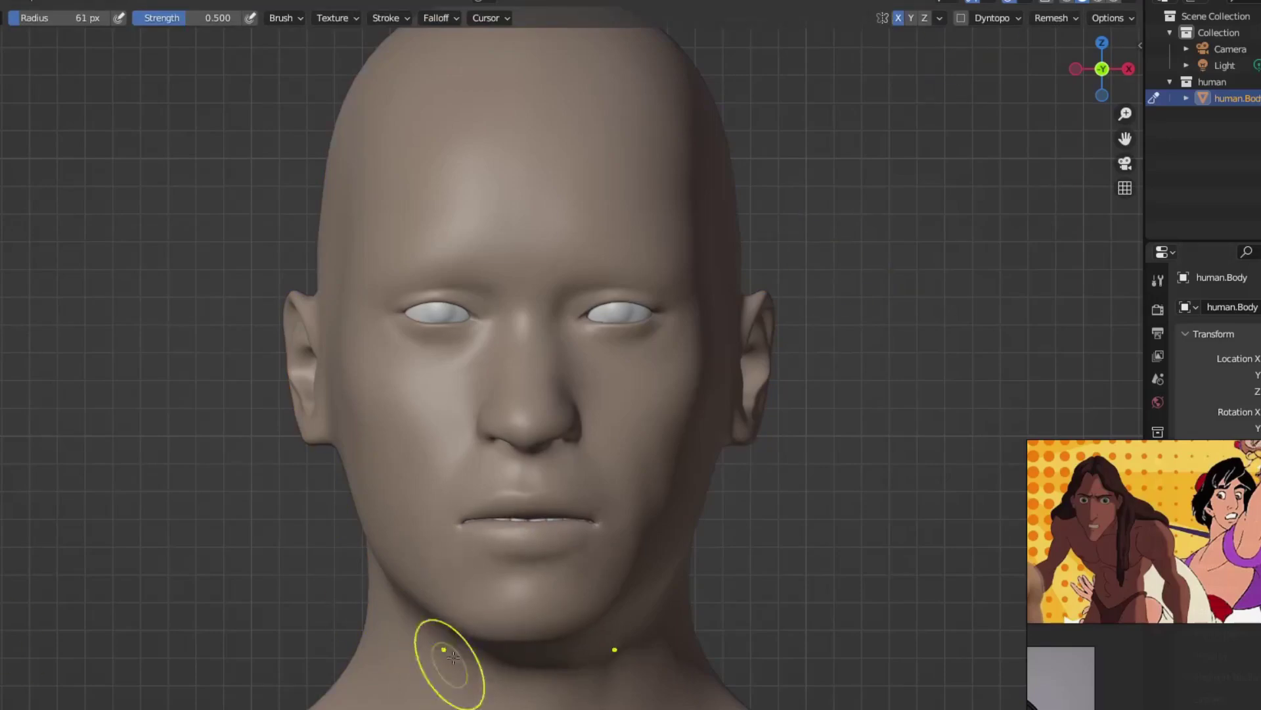
key("f")
key("f")
left_click(498, 357)
scroll(499, 358, "up", 3)
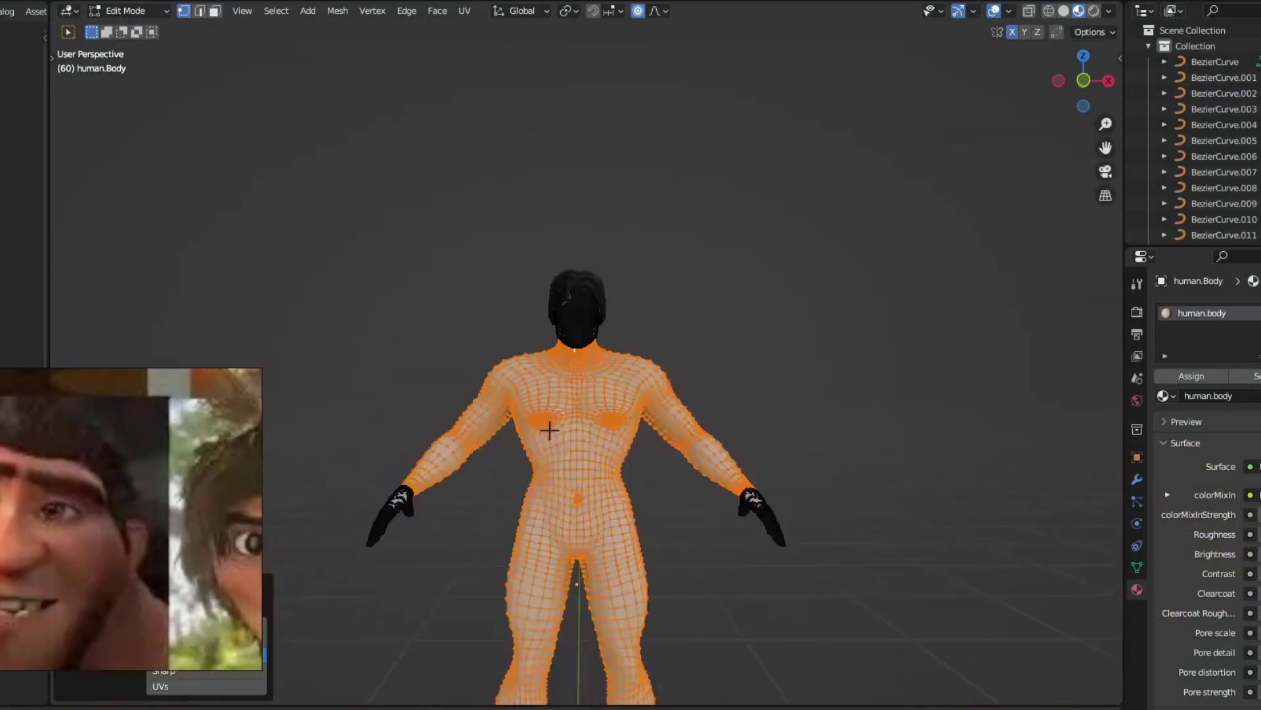
key("Tab")
scroll(313, 522, "up", 2)
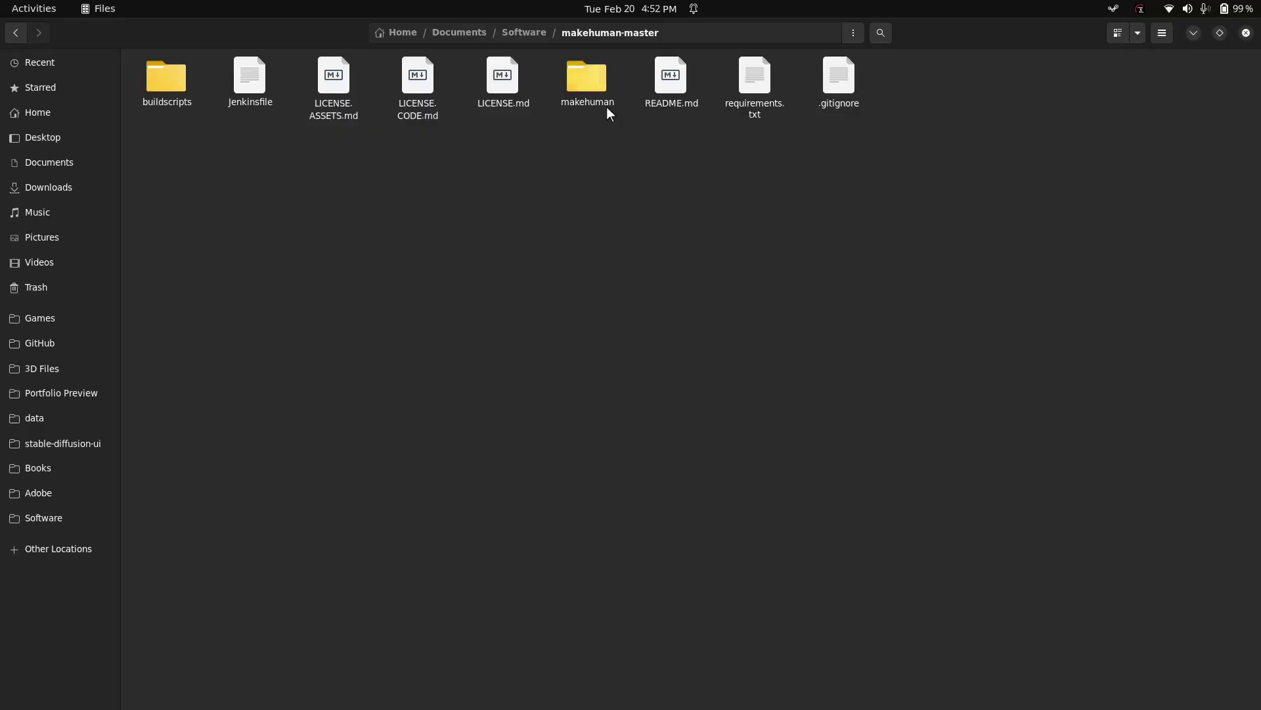
Open the makehuman folder inside makehuman-master and start a terminal in that location.
double_click(586, 79)
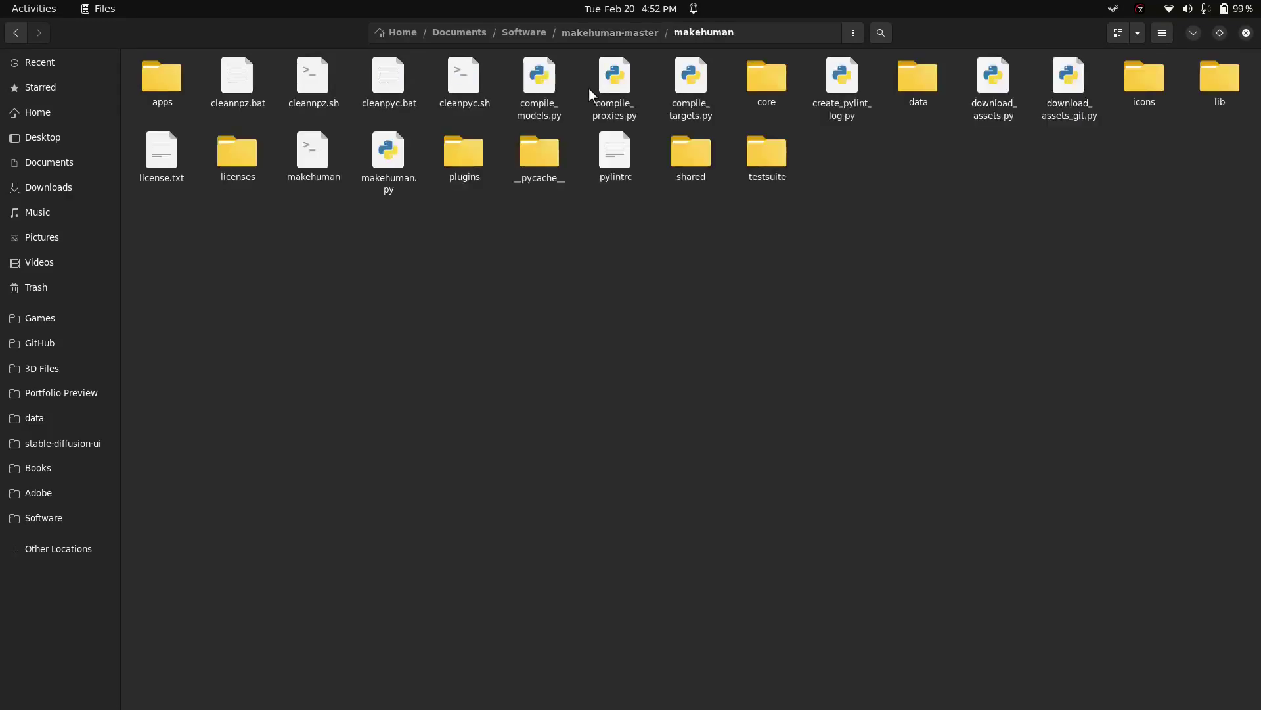
right_click(510, 305)
left_click(575, 383)
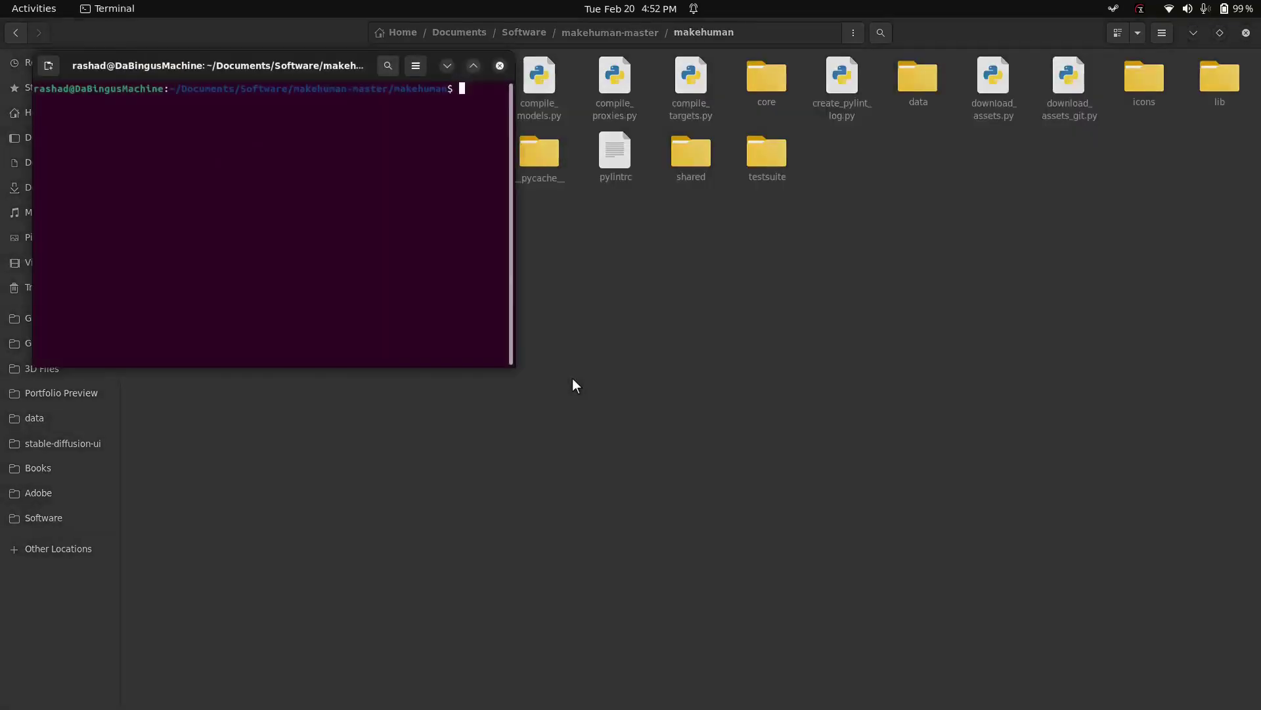
Enter the launch command ./makehuman at the prompt and move the terminal window clear of the folder's files.
type("./")
left_click_drag(147, 65, 533, 305)
type("makehu")
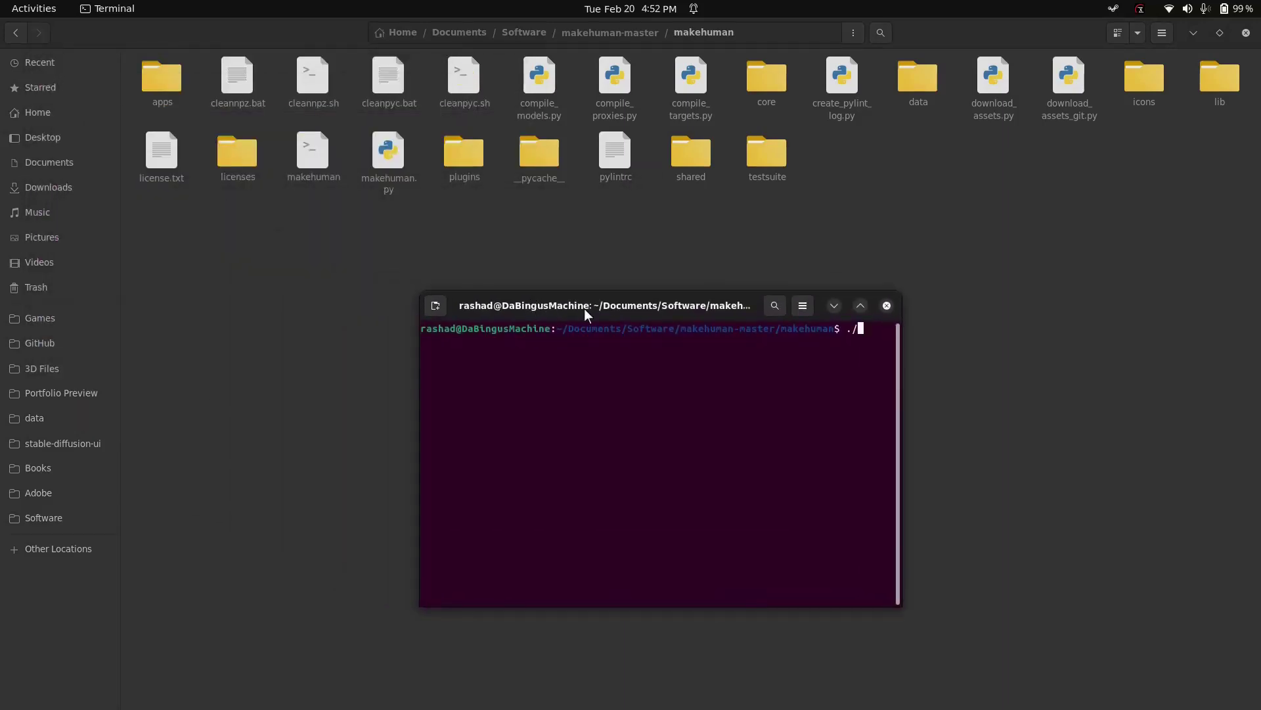
type("mna")
key("BackSpace")
key("BackSpace")
type("an")
Check in the makehuman script's permissions whether it is allowed to execute as a program.
right_click(320, 156)
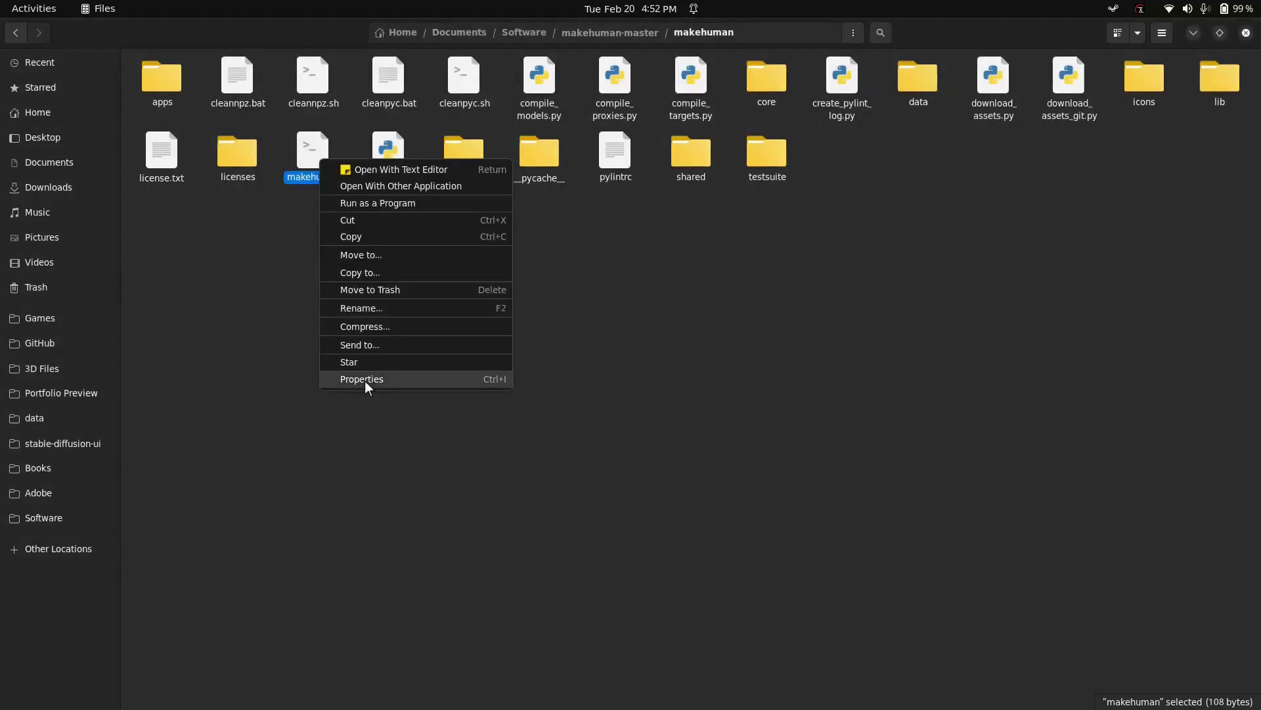
left_click(366, 381)
left_click(634, 241)
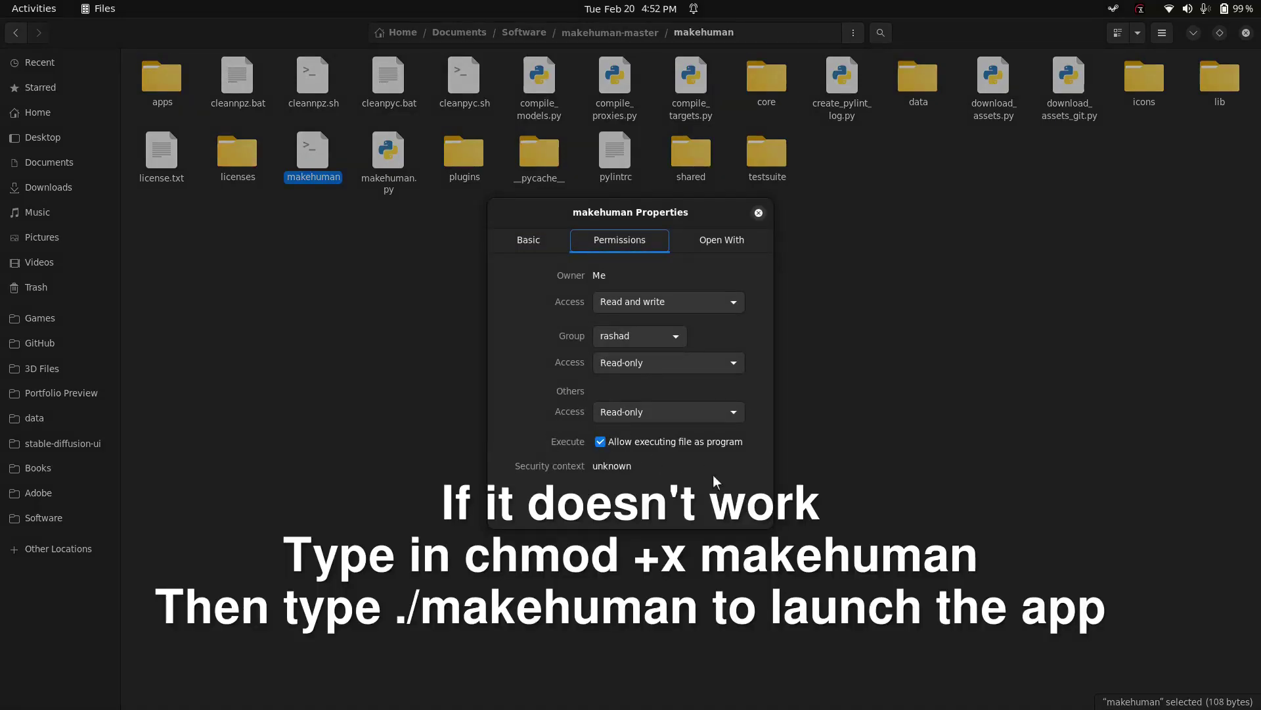
left_click(759, 213)
Return to the terminal and run ./makehuman to launch MakeHuman.
mouse_move(696, 696)
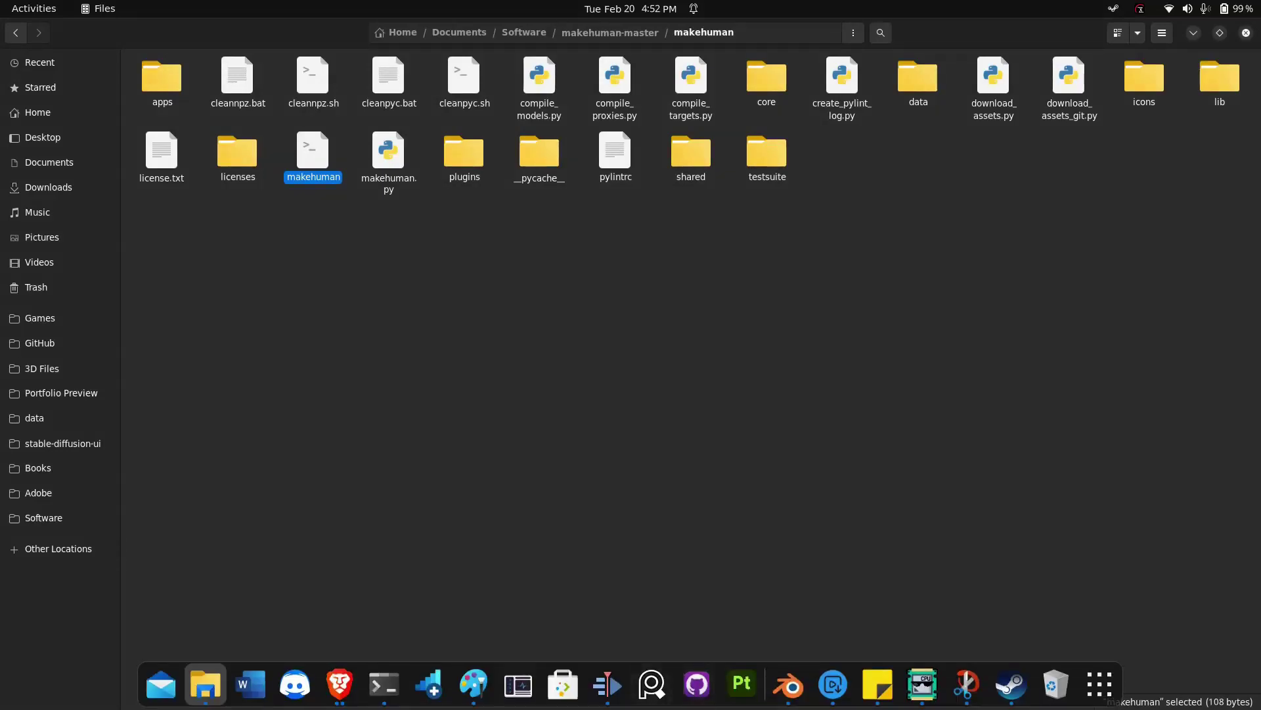
left_click(384, 684)
type("./makehuman")
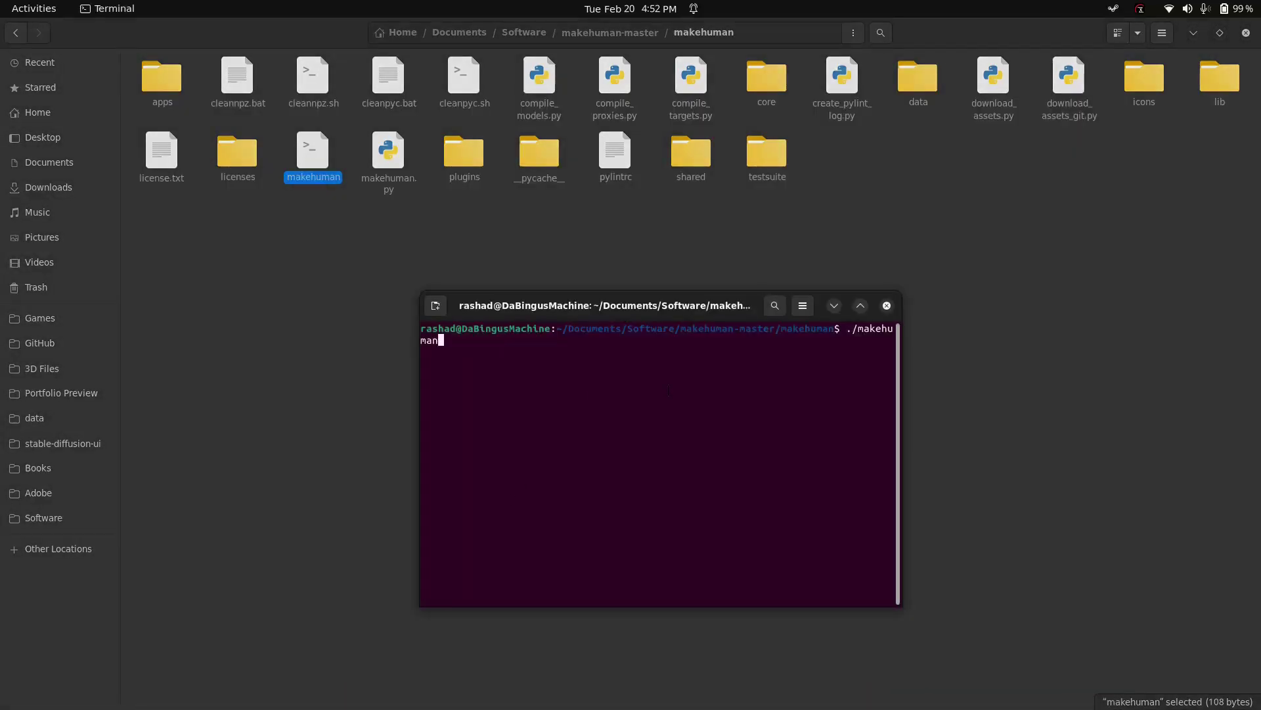
key("Return")
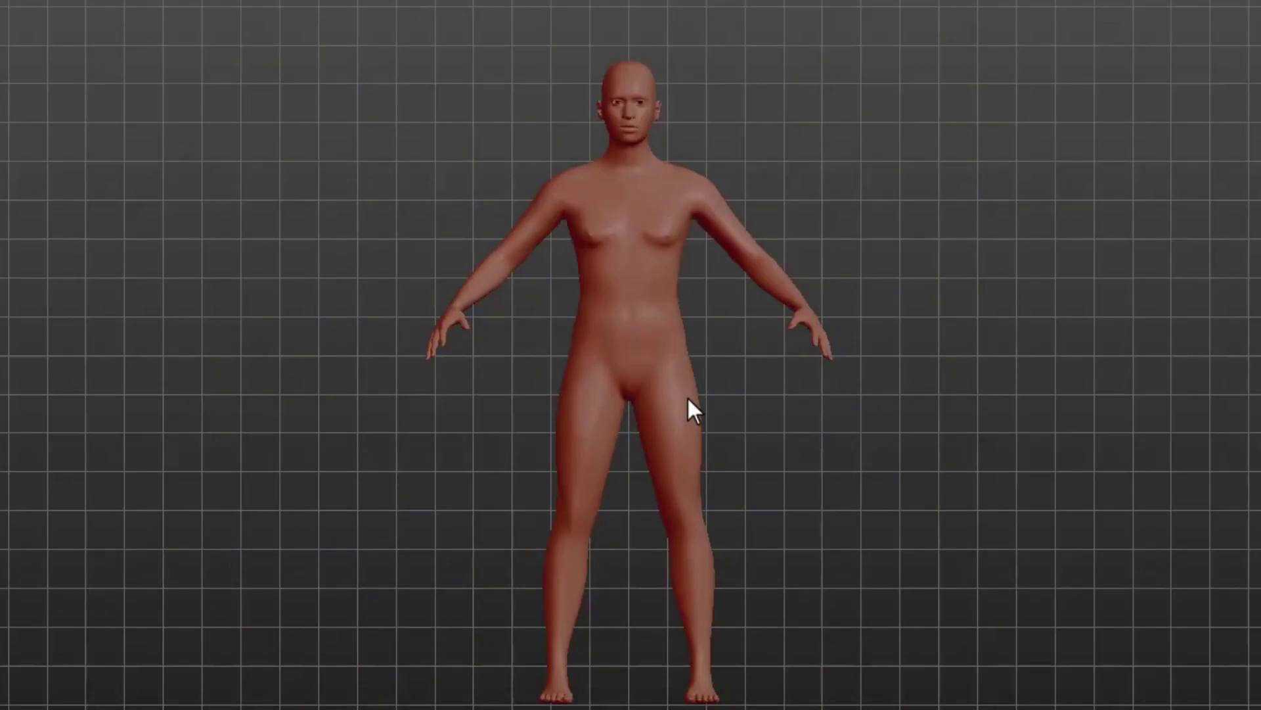
Shape the base figure as female, age 22, with maximum weight and muscle at about 56.8 %.
left_click_drag(687, 396, 953, 312)
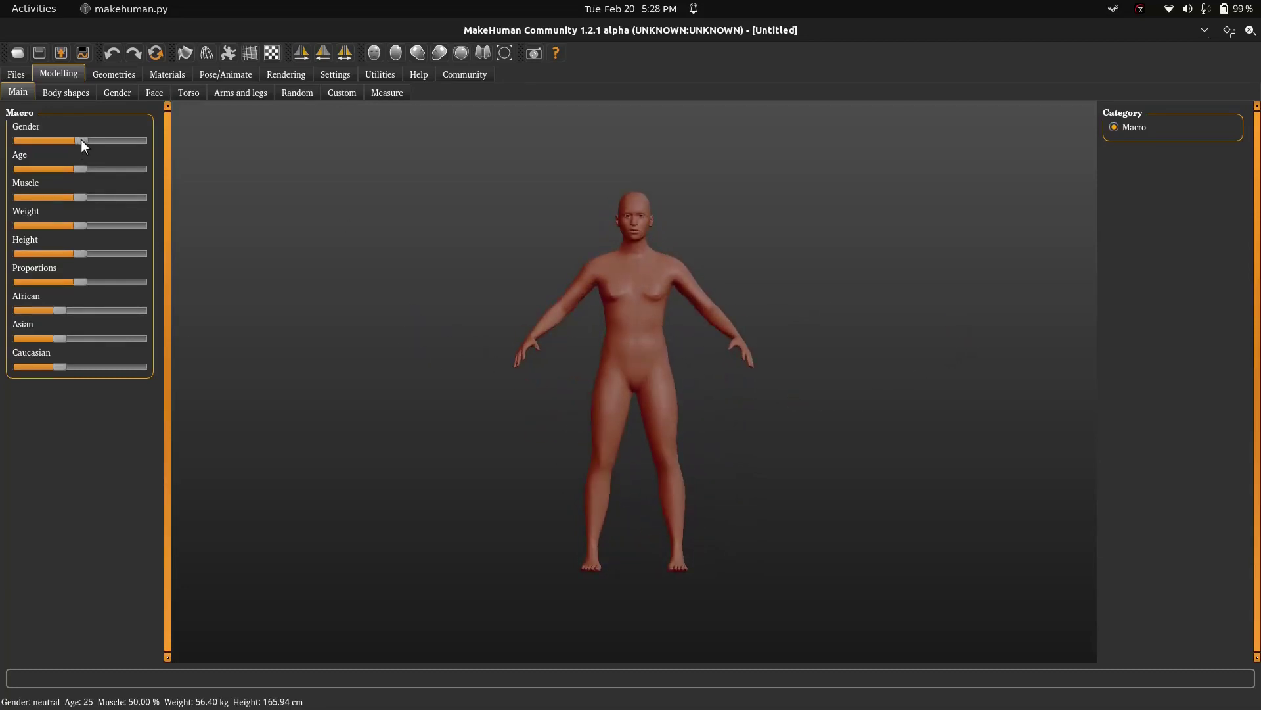
left_click_drag(82, 141, 72, 179)
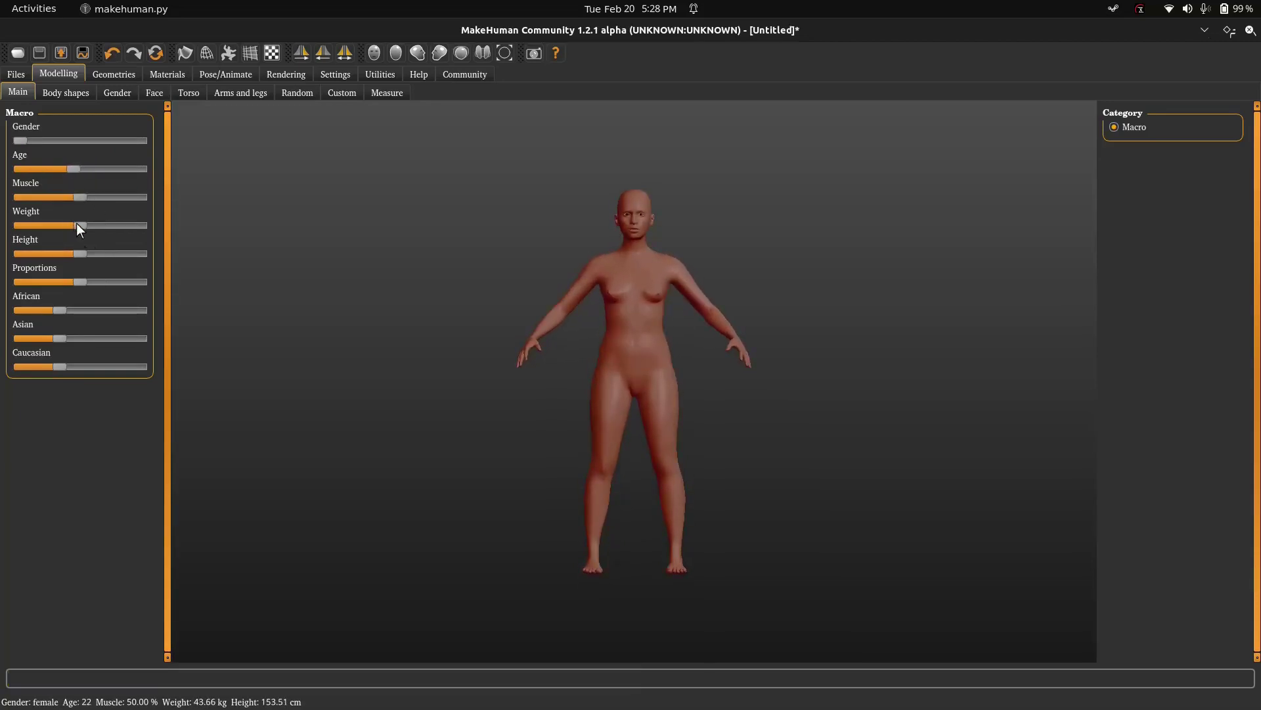
left_click_drag(77, 226, 151, 232)
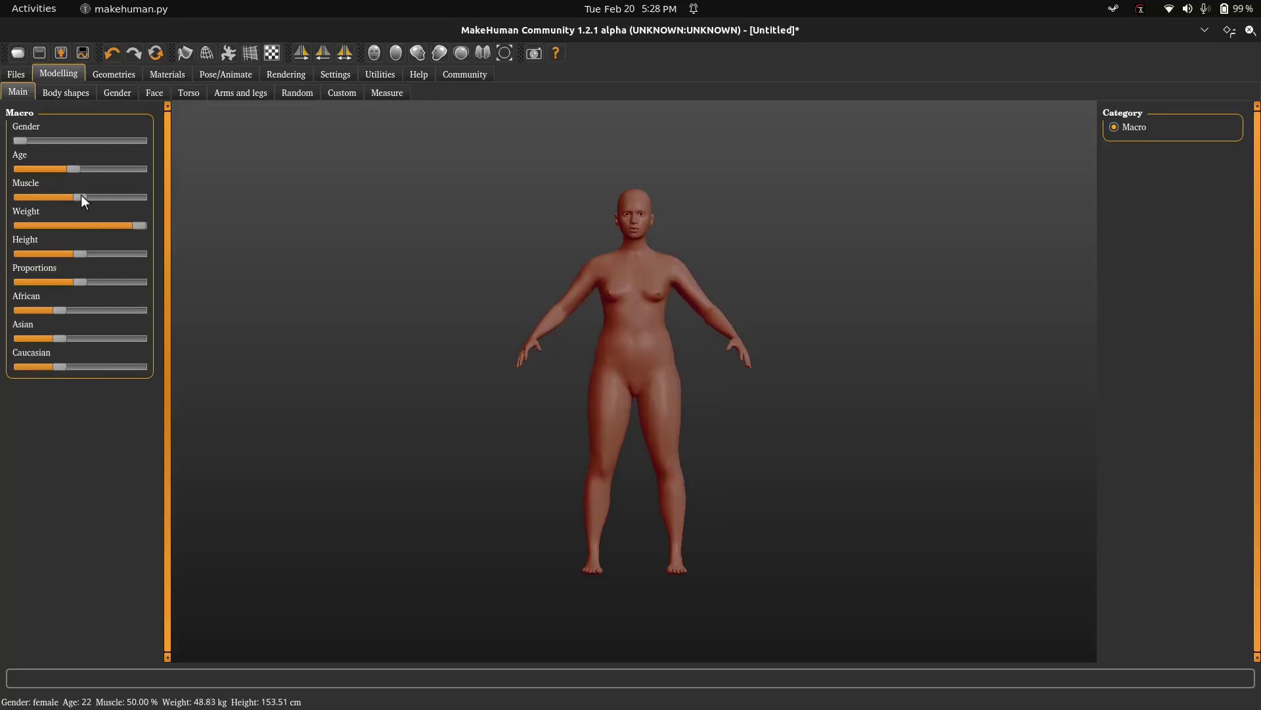
mouse_move(84, 199)
left_mouse_down()
mouse_move(157, 203)
mouse_move(88, 207)
left_mouse_up()
Make the figure fully male, raise its height to about 221 cm with higher proportions, and shift its ethnicity mostly towards Caucasian.
left_click(80, 144)
left_click_drag(80, 146, 156, 180)
left_click_drag(83, 252, 113, 282)
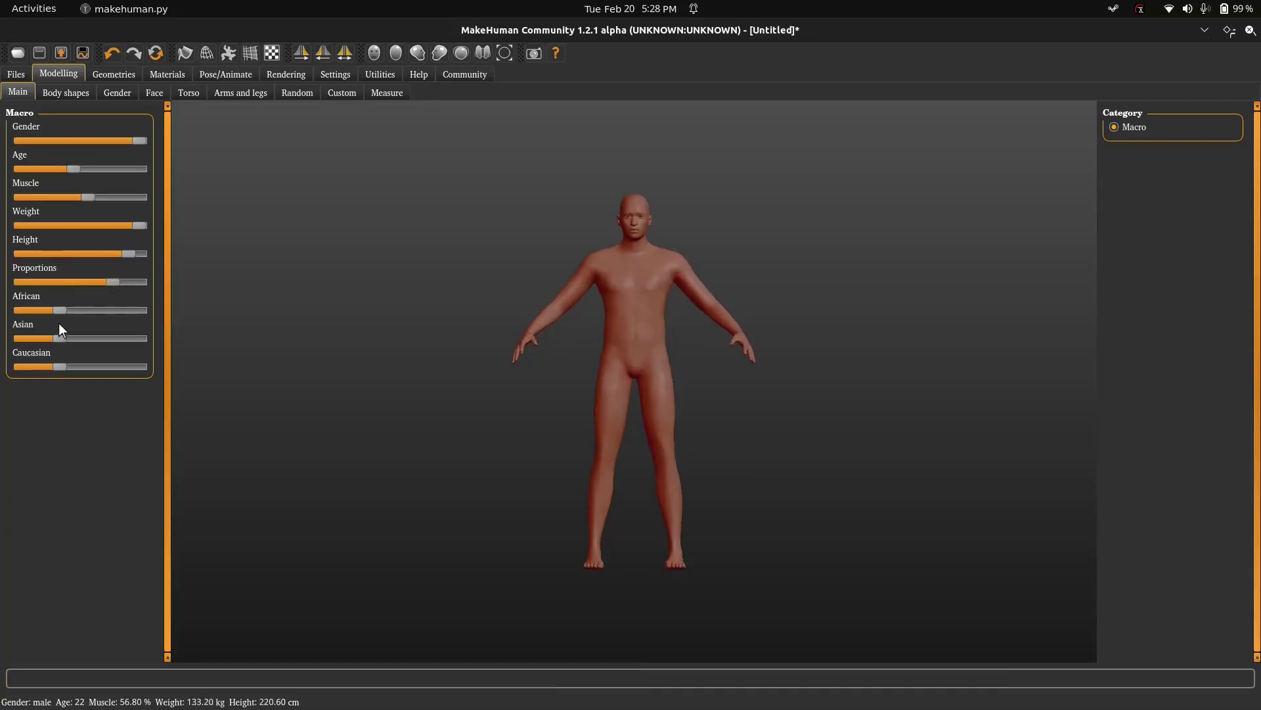
left_click_drag(62, 314, 99, 366)
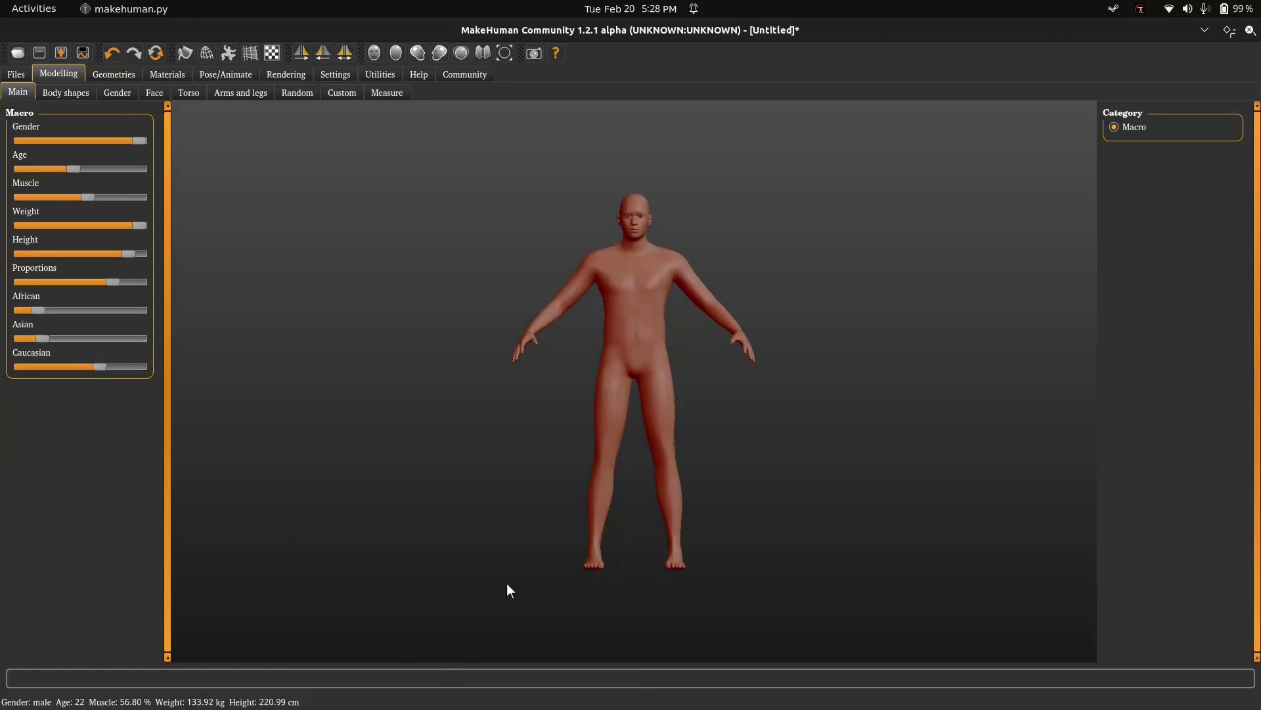
Try the Elvs Female Apple and Elvs Female Diamond body shapes on the figure.
left_click(66, 93)
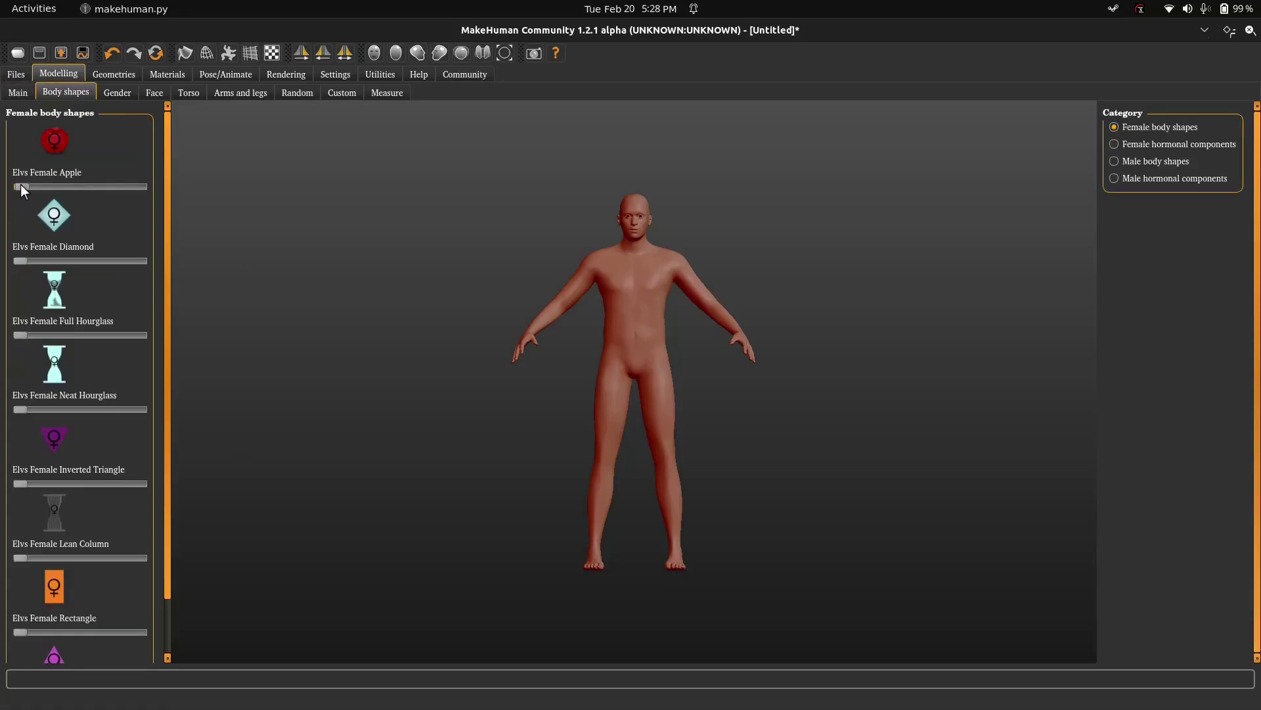
mouse_move(21, 184)
left_mouse_down()
mouse_move(179, 191)
mouse_move(19, 191)
left_mouse_up()
mouse_move(19, 257)
left_mouse_down()
mouse_move(127, 260)
mouse_move(18, 256)
left_mouse_up()
Examine the breast modelling options and the torso, hip, stomach, buttocks and pelvis controls.
left_click(115, 96)
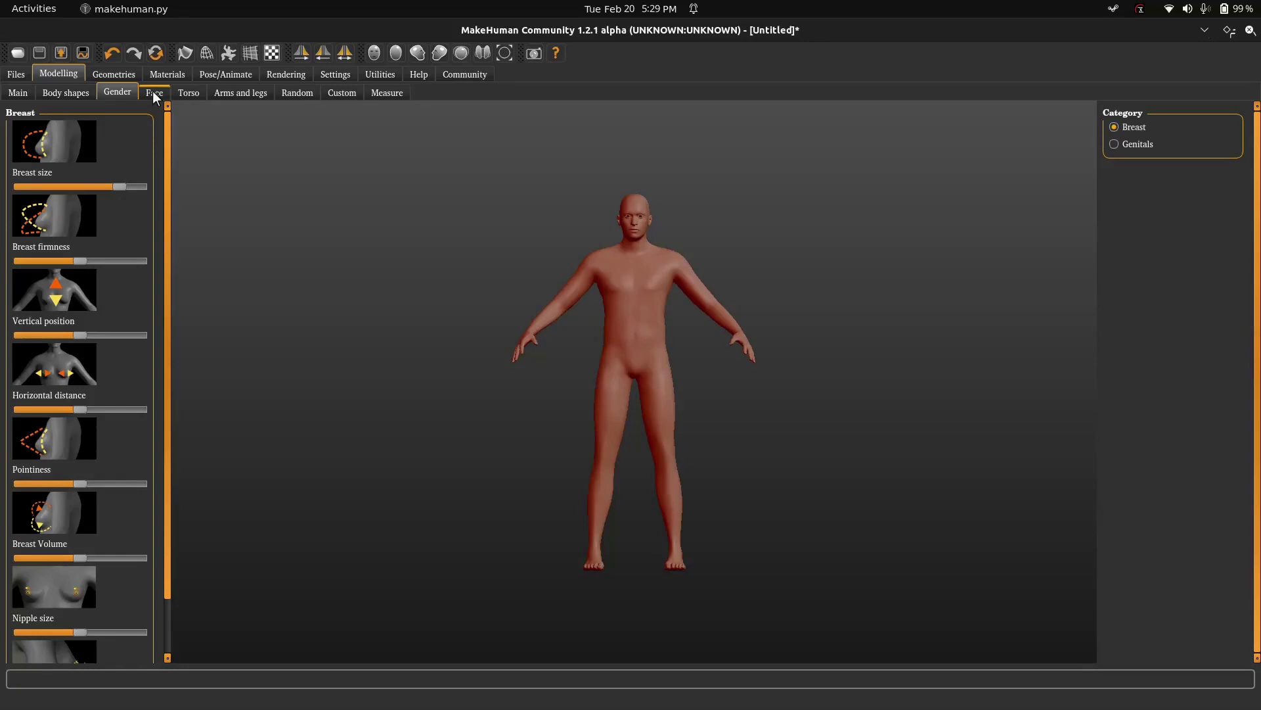
left_click(185, 93)
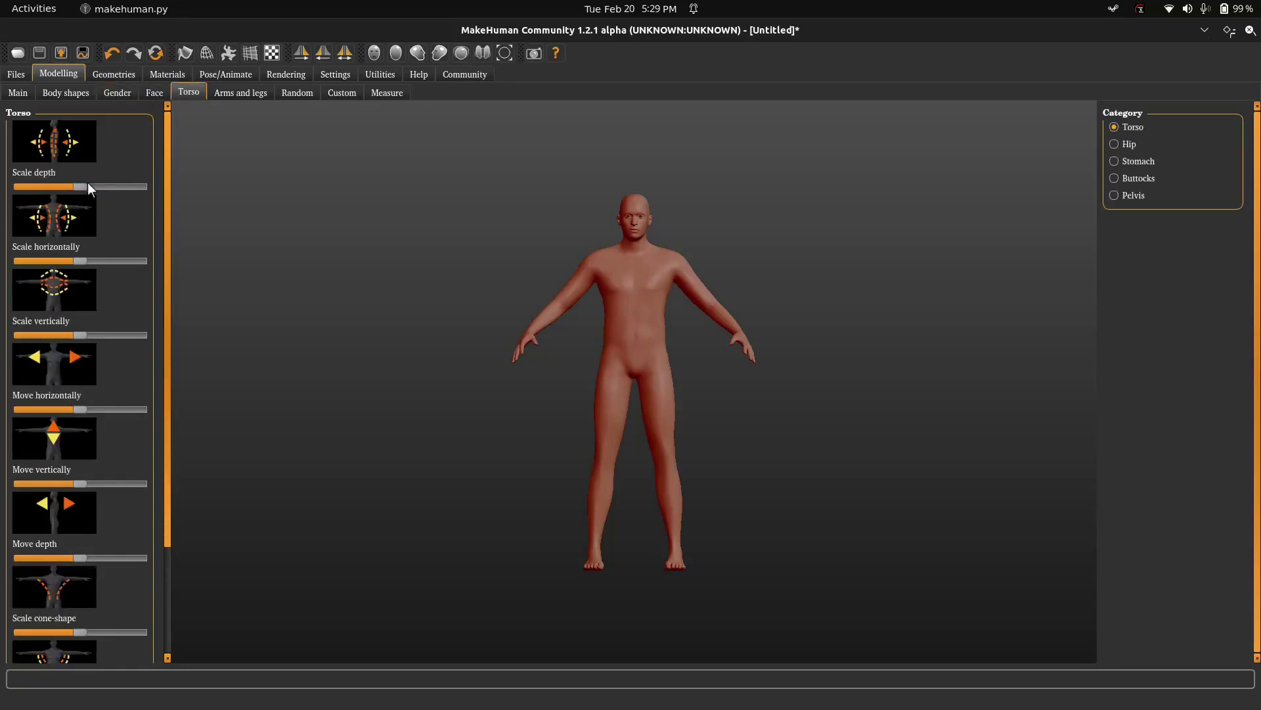
left_click(1117, 145)
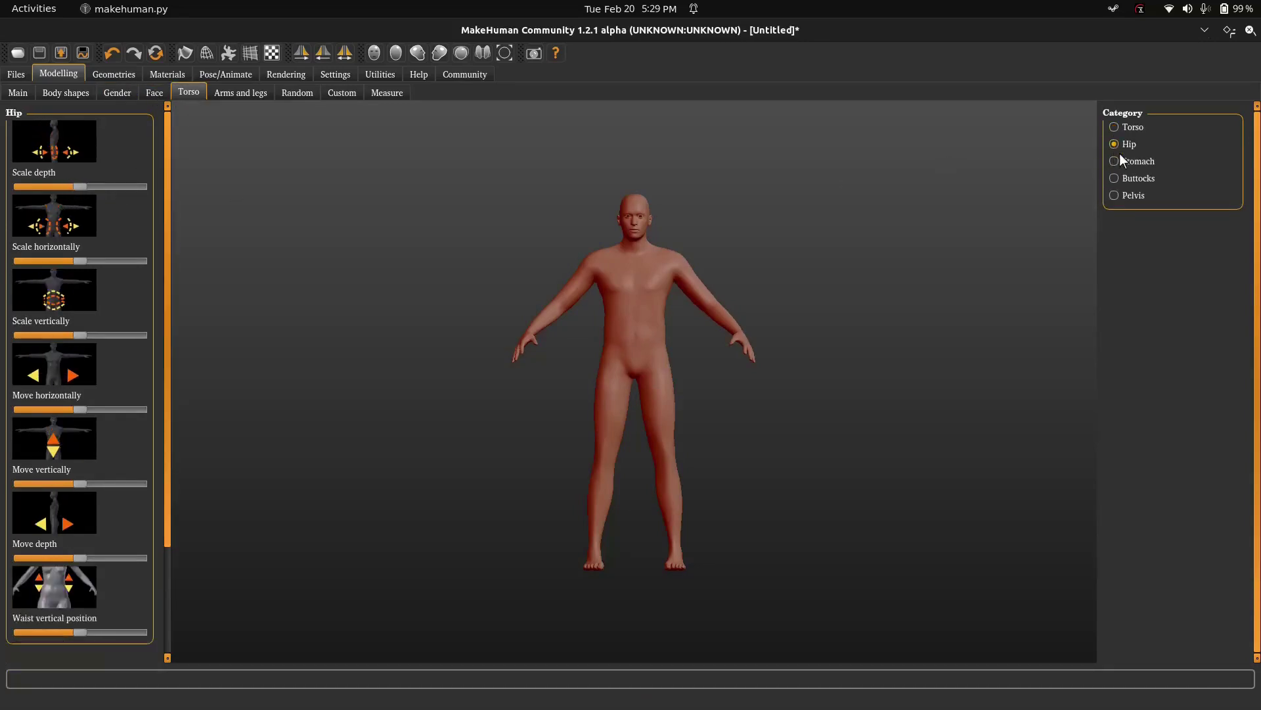
left_click(1124, 161)
left_click(1130, 178)
left_click(1129, 195)
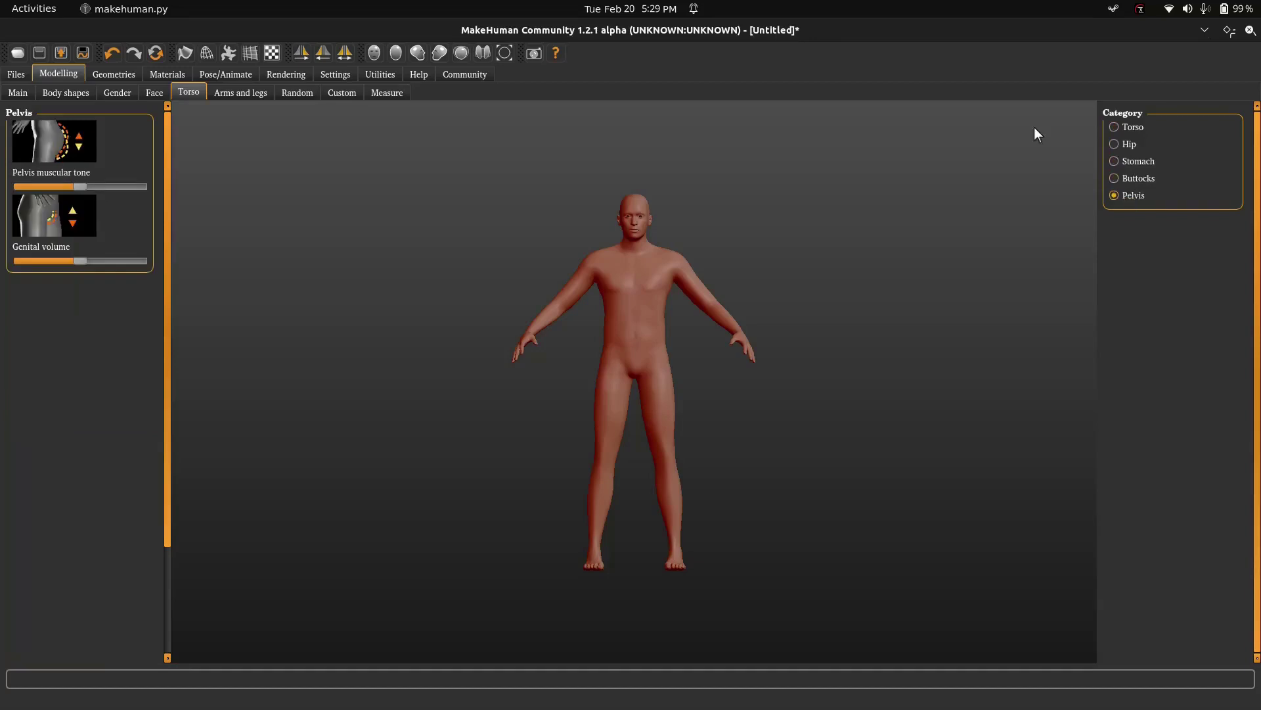
Look through the hand, foot, shoulder, arm and leg modelling controls and the custom targets.
left_click(252, 92)
left_click(1129, 144)
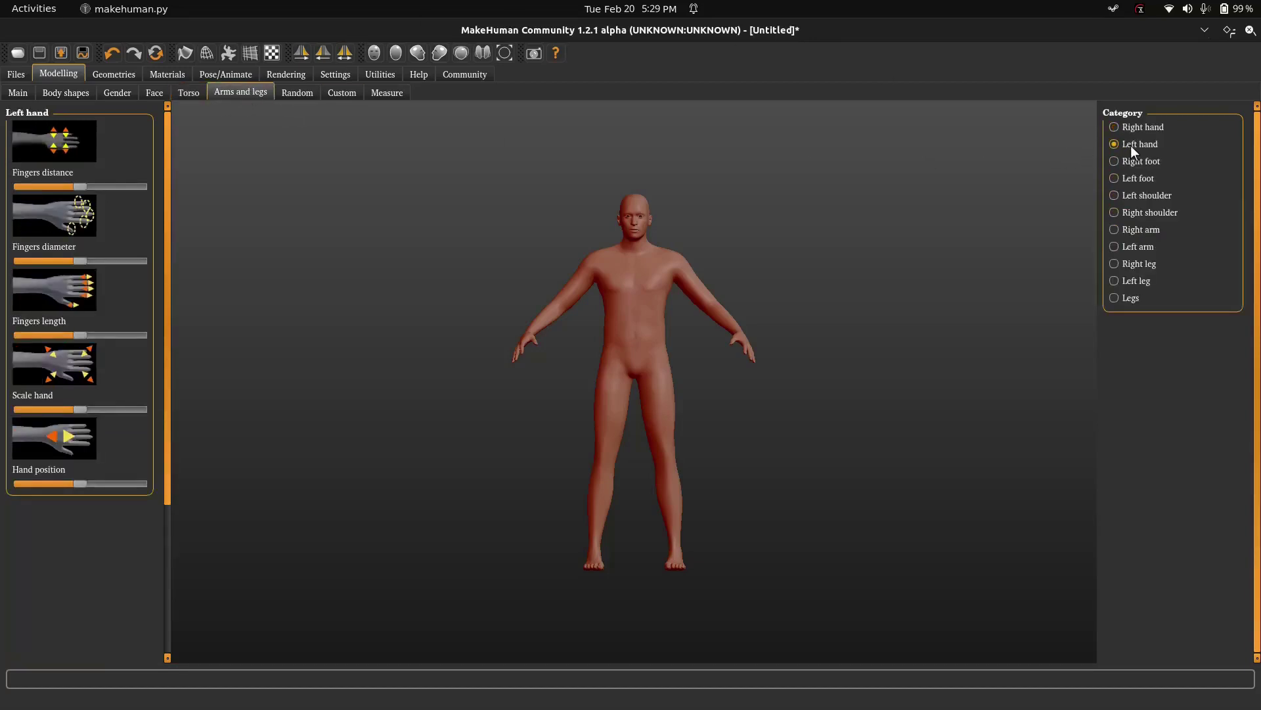
left_click(1138, 161)
left_click(1145, 178)
left_click(1149, 195)
left_click(1145, 211)
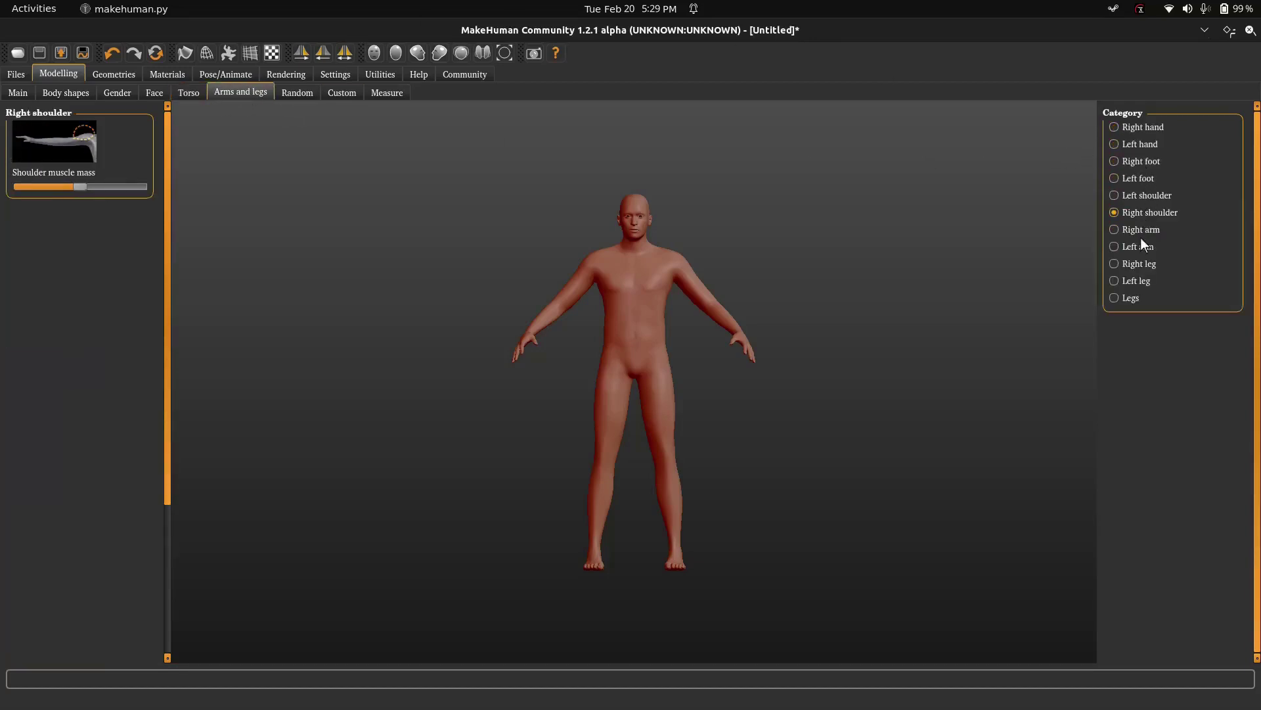
left_click(1140, 236)
left_click(1135, 263)
left_click(1130, 247)
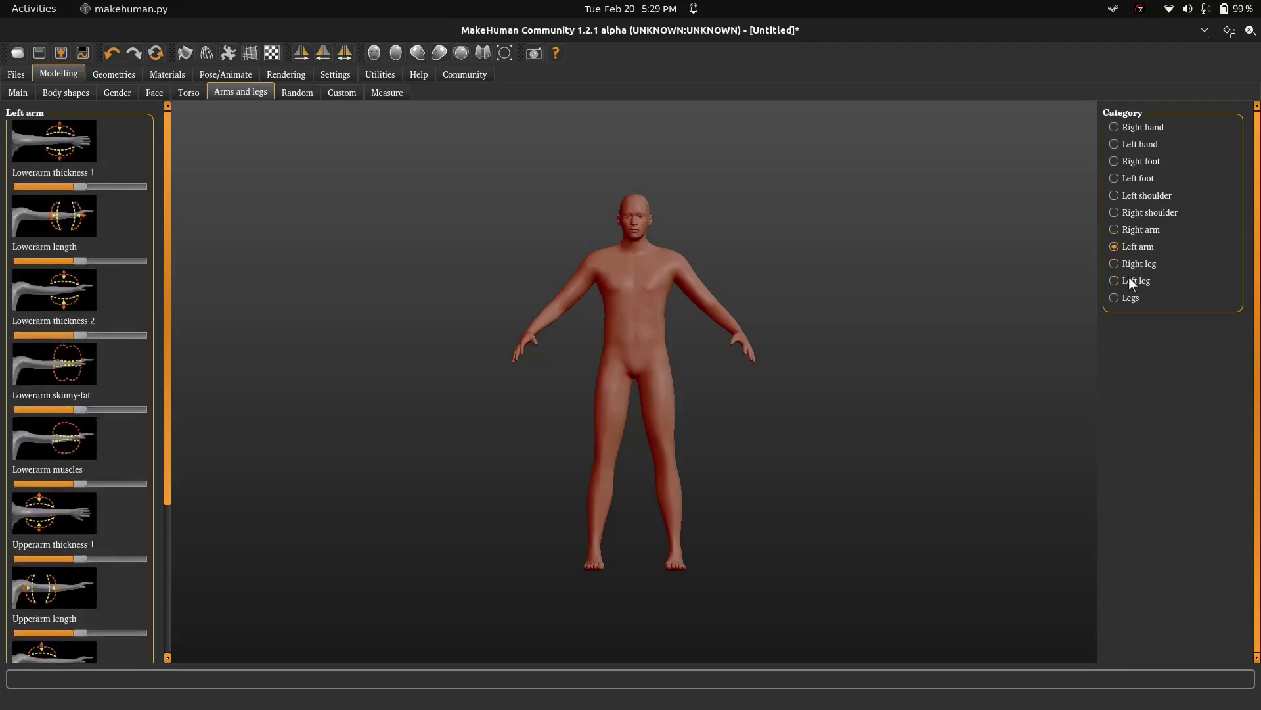
left_click(1130, 279)
left_click(1131, 299)
left_click(342, 92)
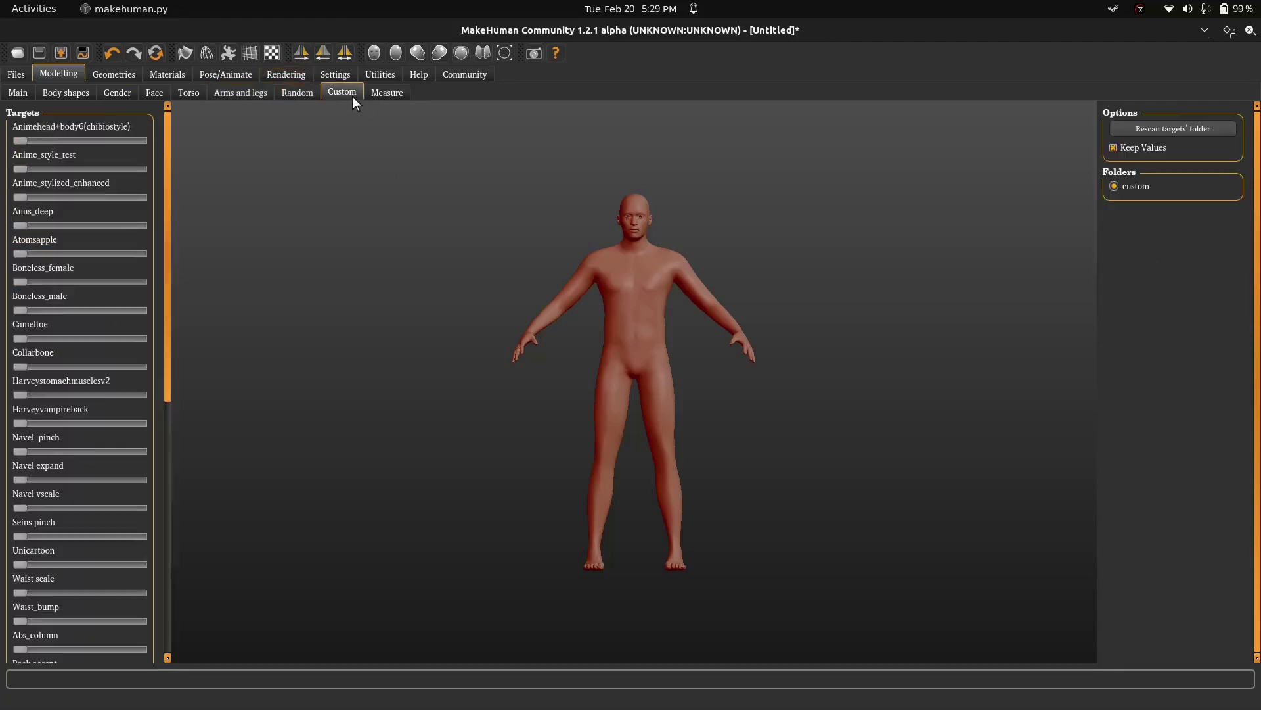
Try Ankle Socks from the clothes library, and dress the figure in Arm Bandages and the Beanie3 hat.
left_click(116, 72)
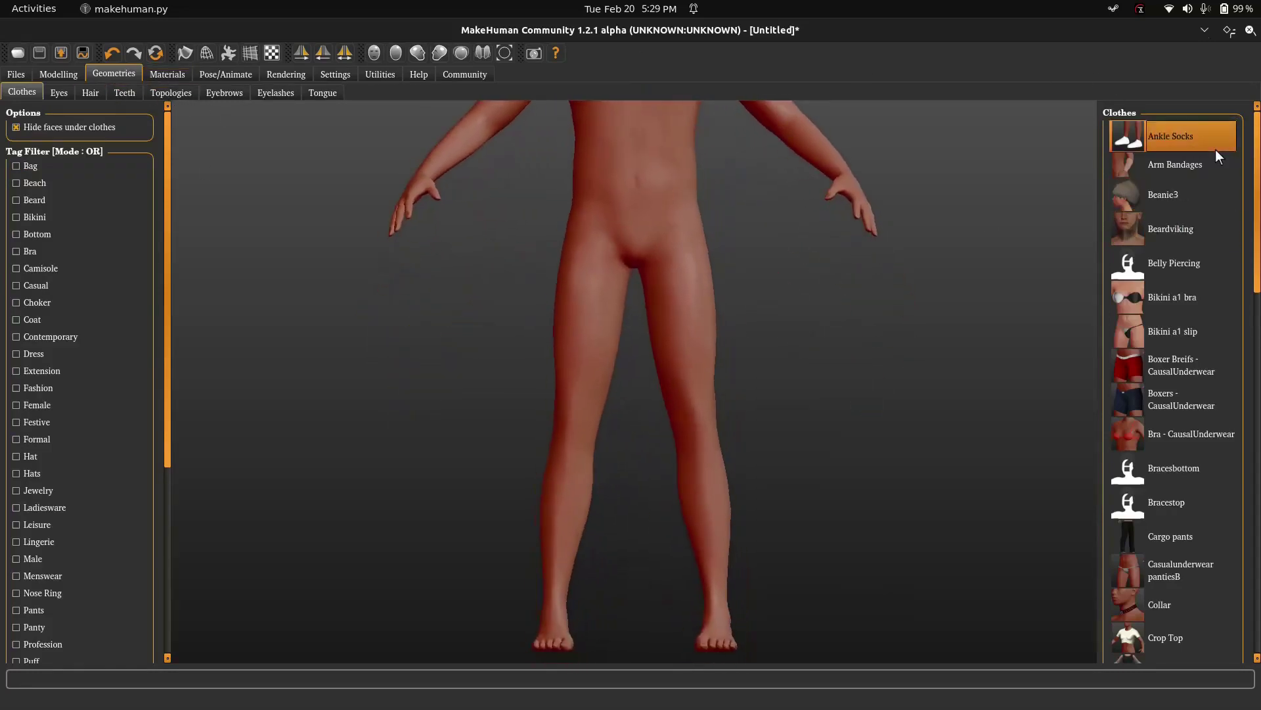
left_click(1216, 148)
left_click(1212, 148)
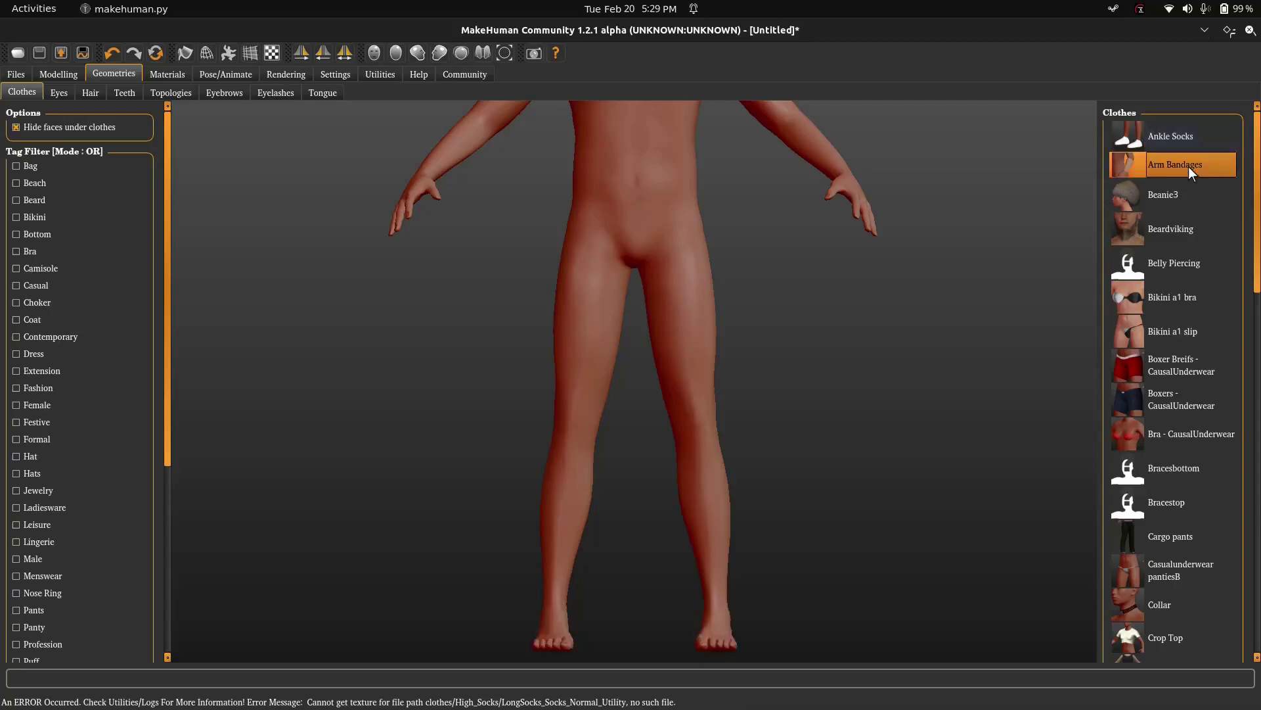
left_click(1188, 167)
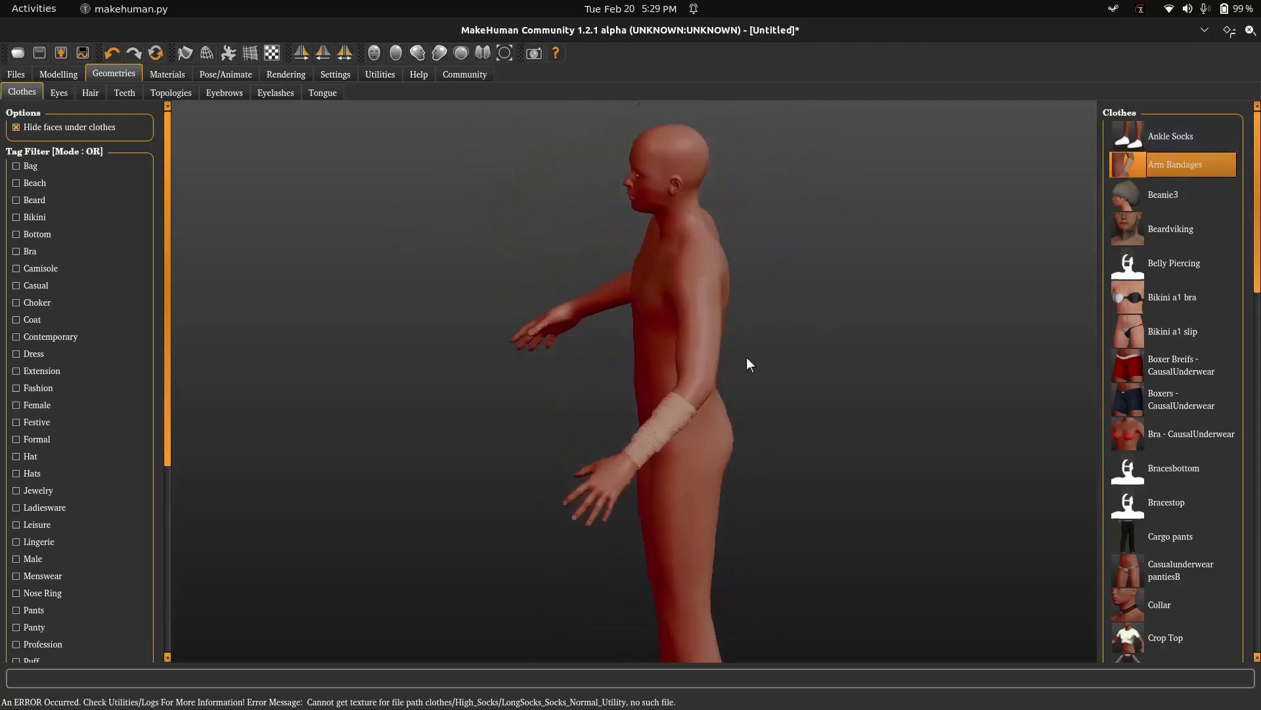
left_click(1173, 195)
left_click_drag(918, 197, 684, 203)
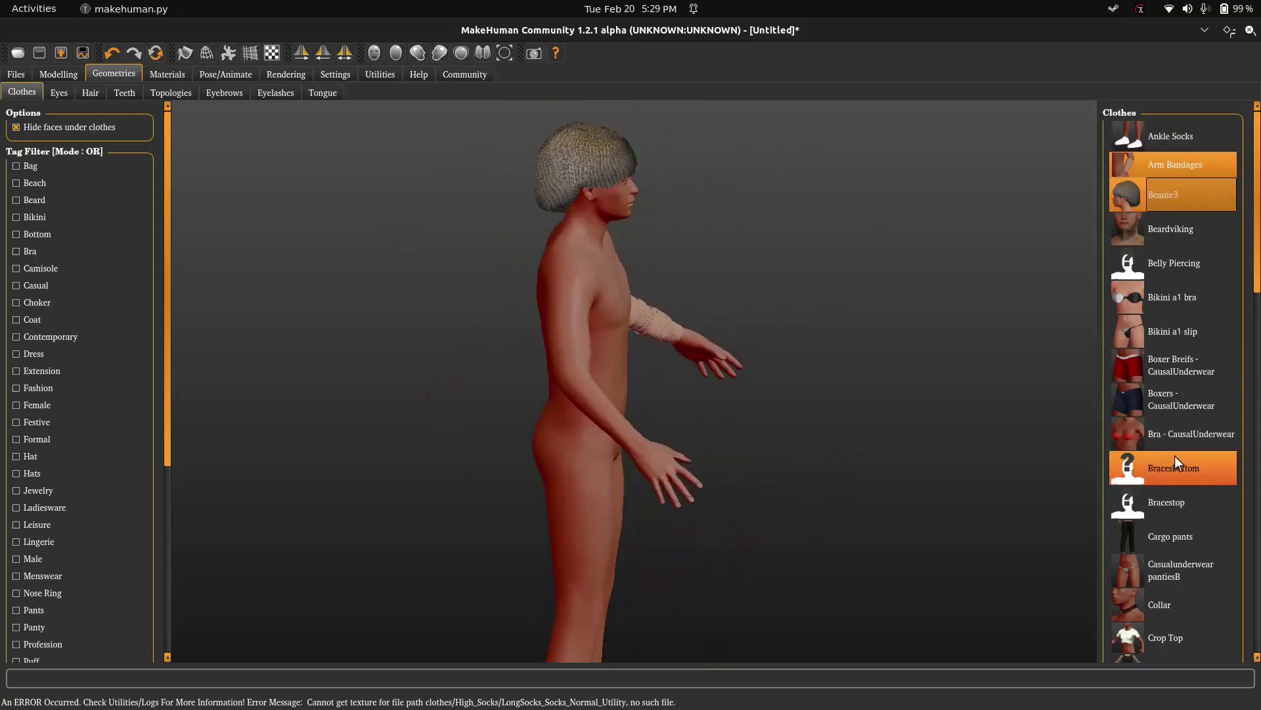
Put the Elvs lara top1 on the figure and browse the rest of the clothes list.
left_click_drag(1257, 289, 1254, 415)
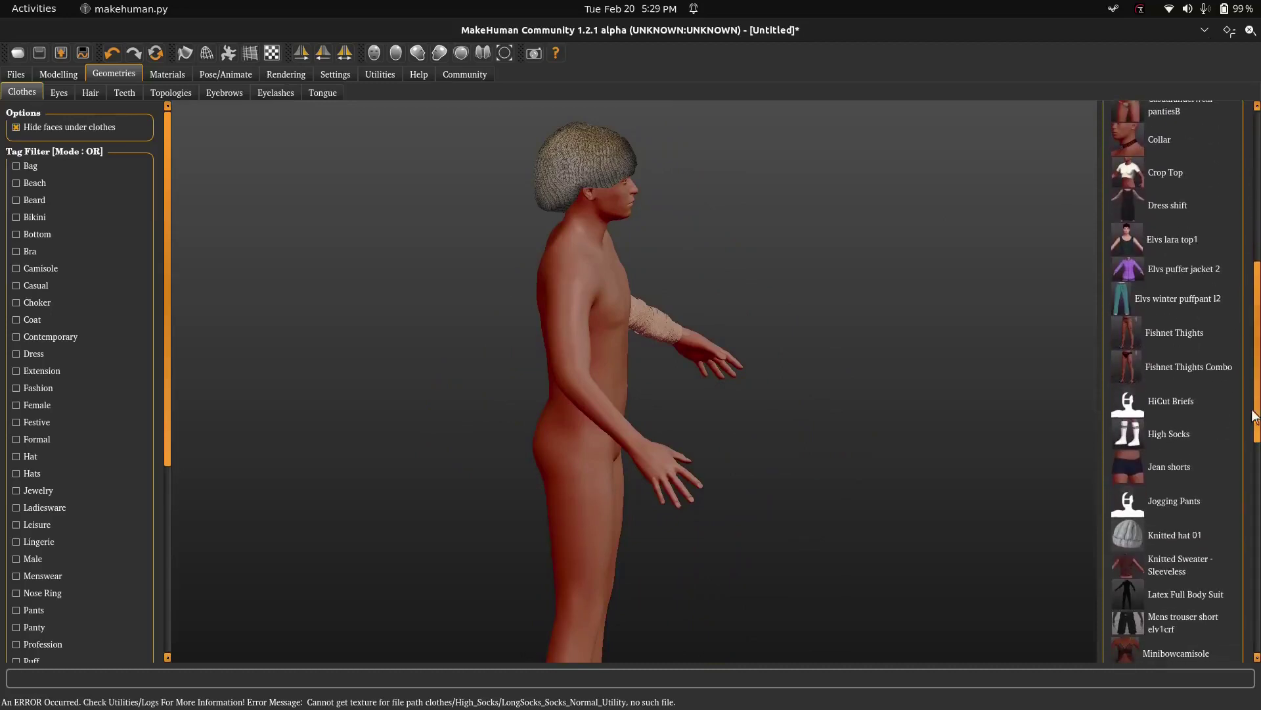
left_click(1175, 245)
left_click_drag(896, 302, 809, 283)
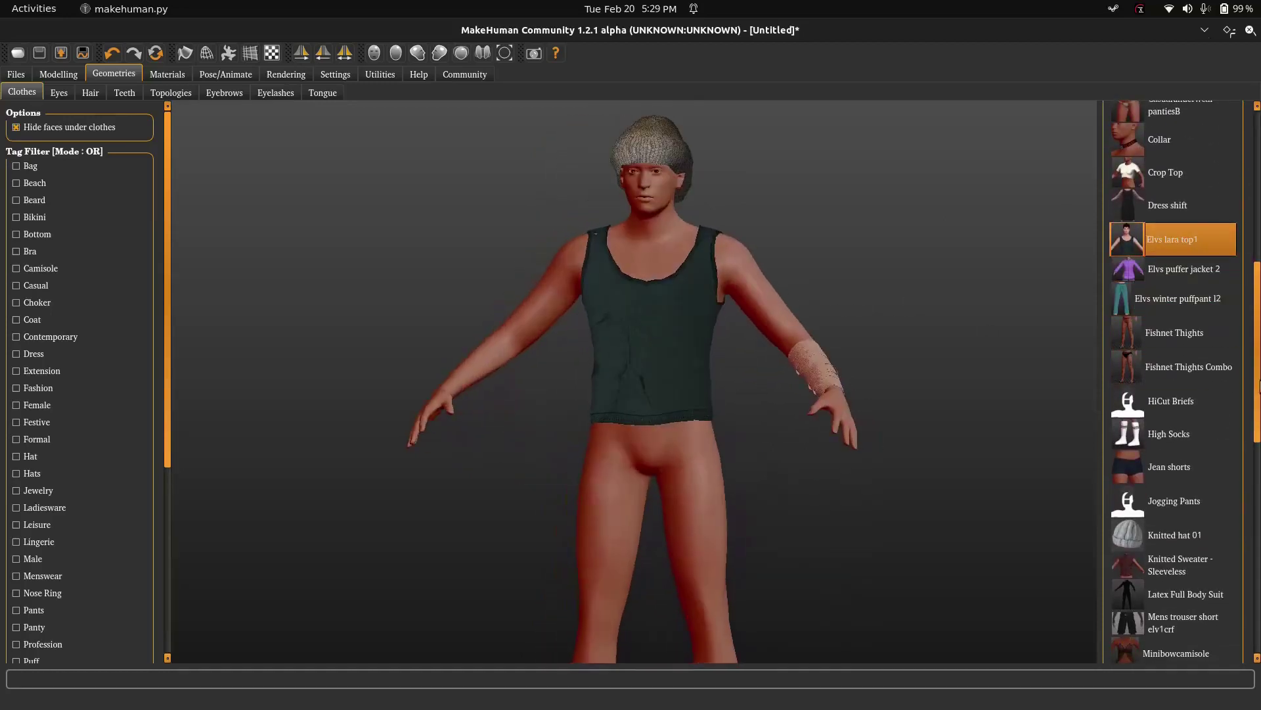
left_click_drag(1256, 424, 1257, 502)
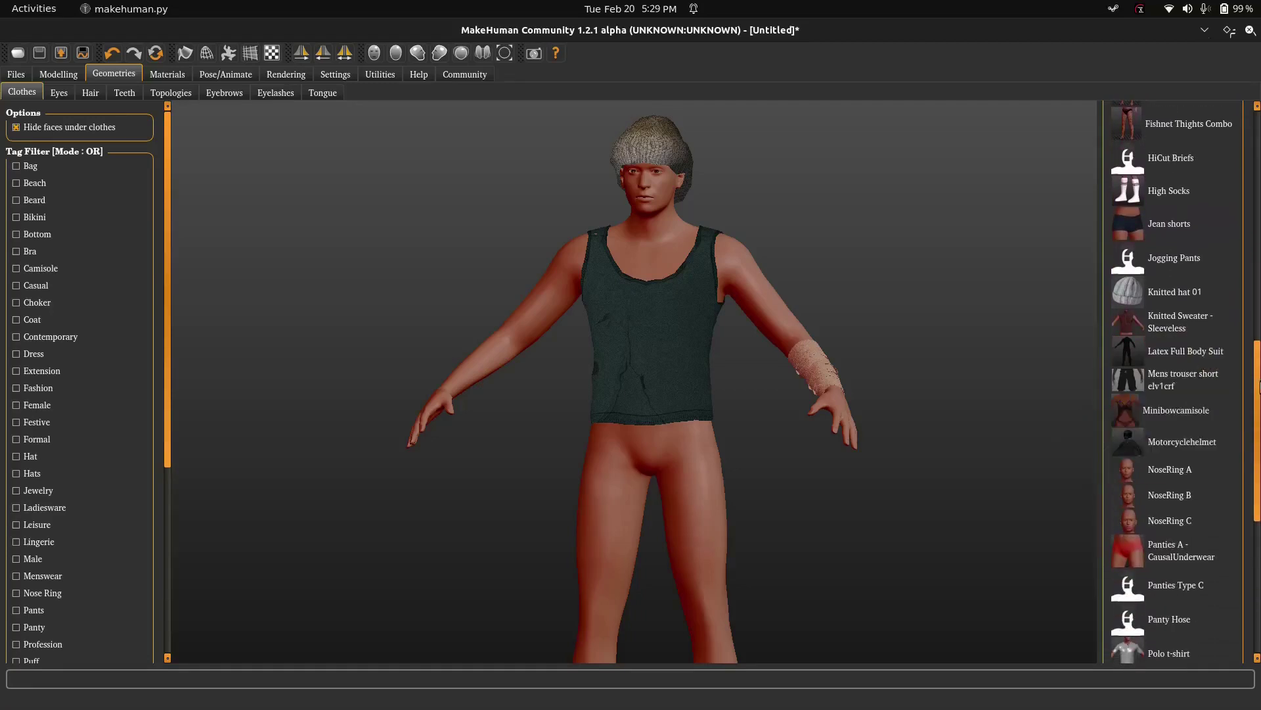
scroll(1234, 242, "up", 10)
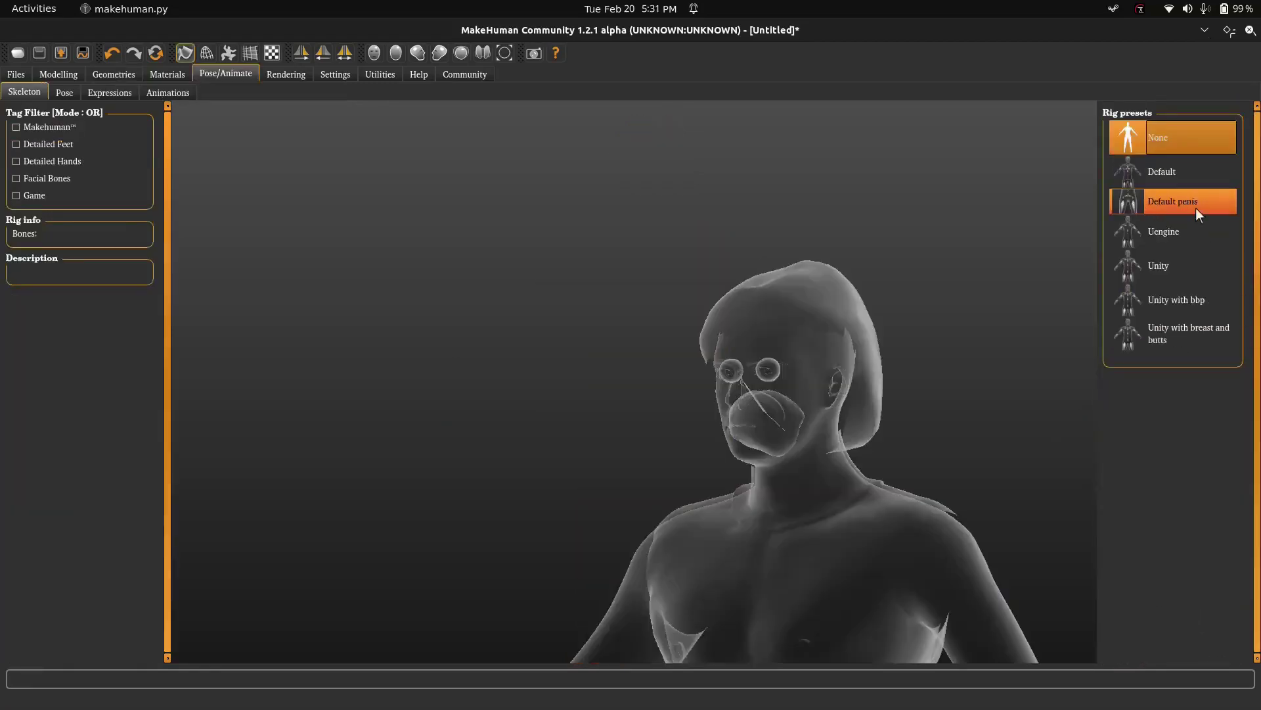
Apply the Unity rig preset to the figure and inspect the skeleton over the whole body.
left_click(1165, 269)
left_click_drag(846, 318, 741, 353)
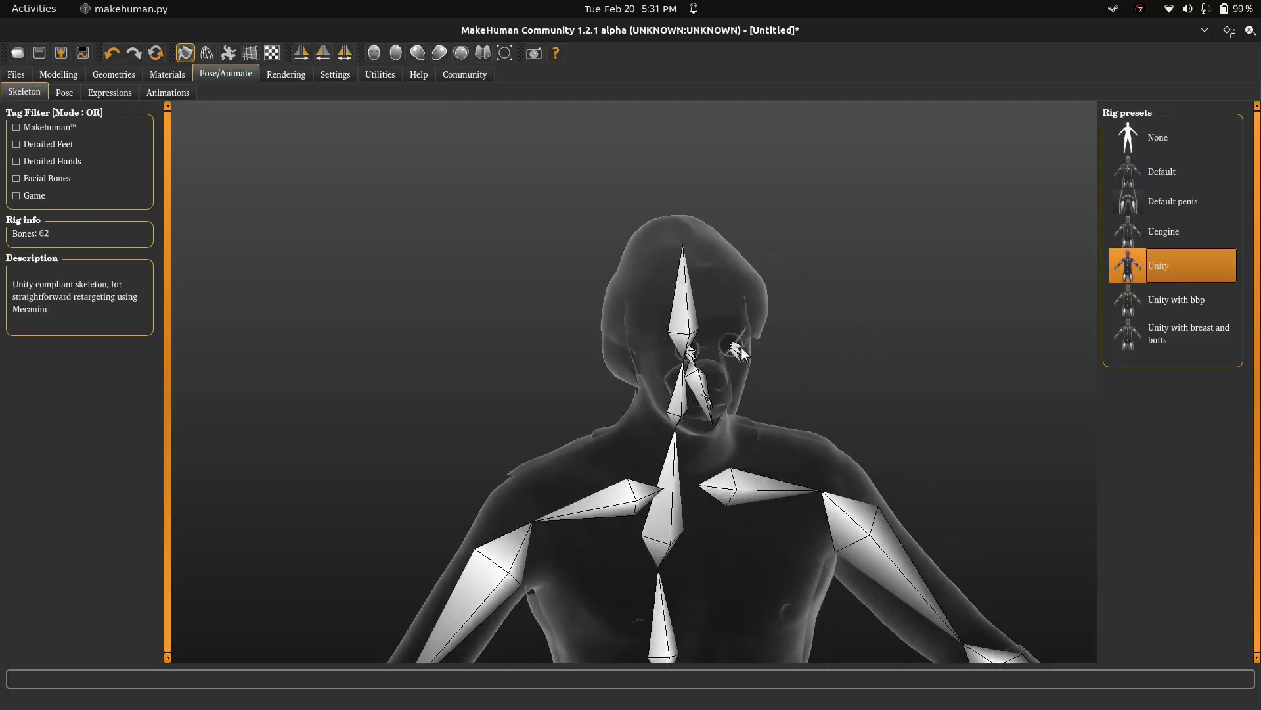
scroll(660, 356, "down", 6)
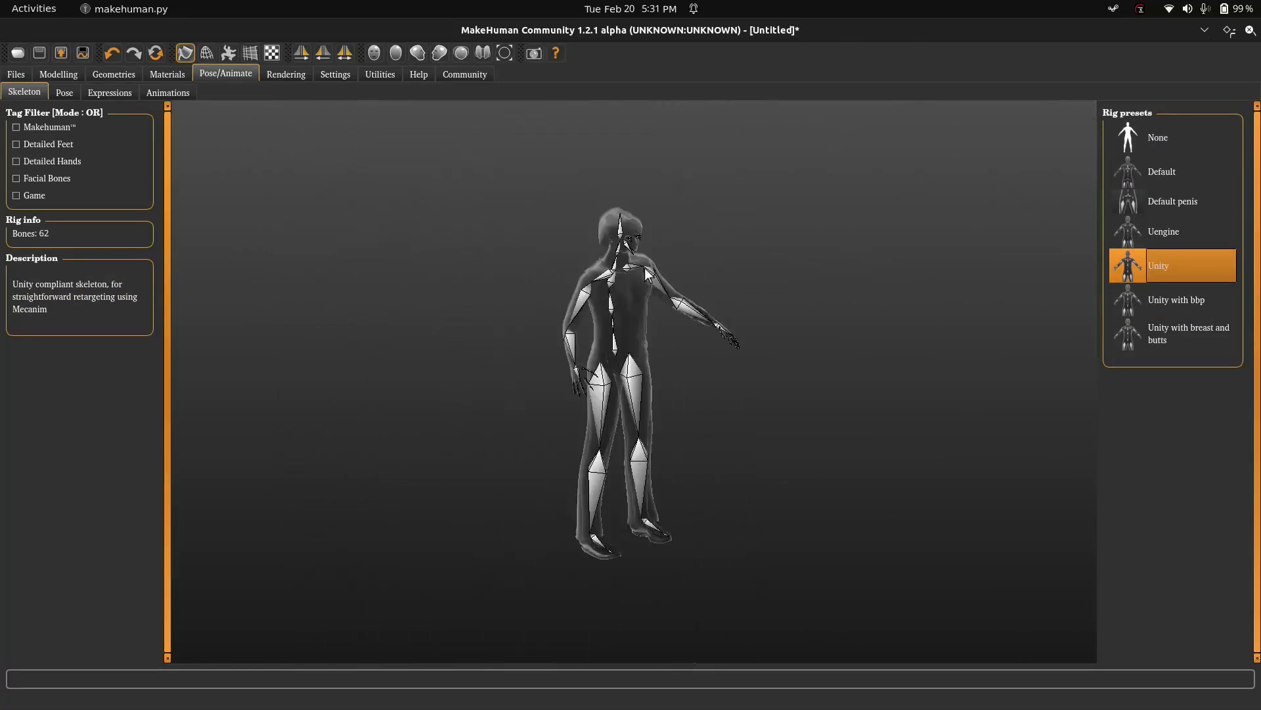
Inspect the Unity rig's bones around the figure's head, shoulders and upper body.
left_click_drag(644, 267, 606, 259)
scroll(621, 265, "up", 6)
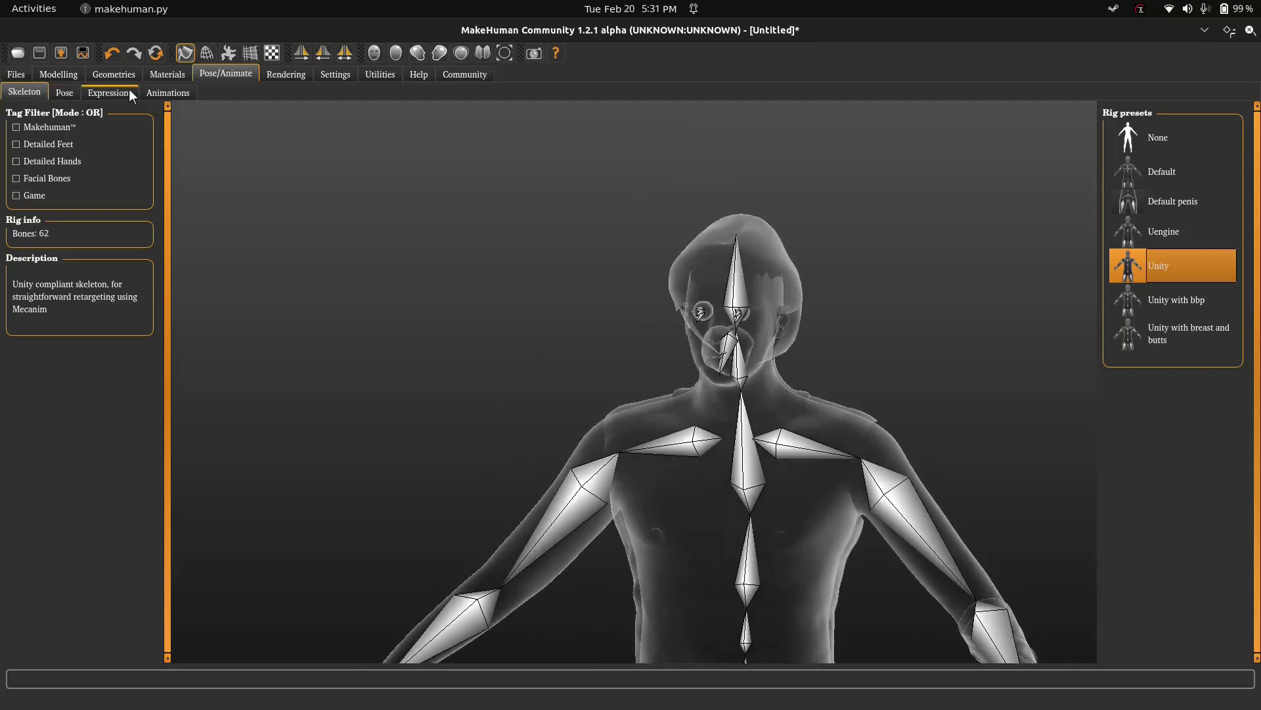
left_click_drag(616, 211, 715, 306)
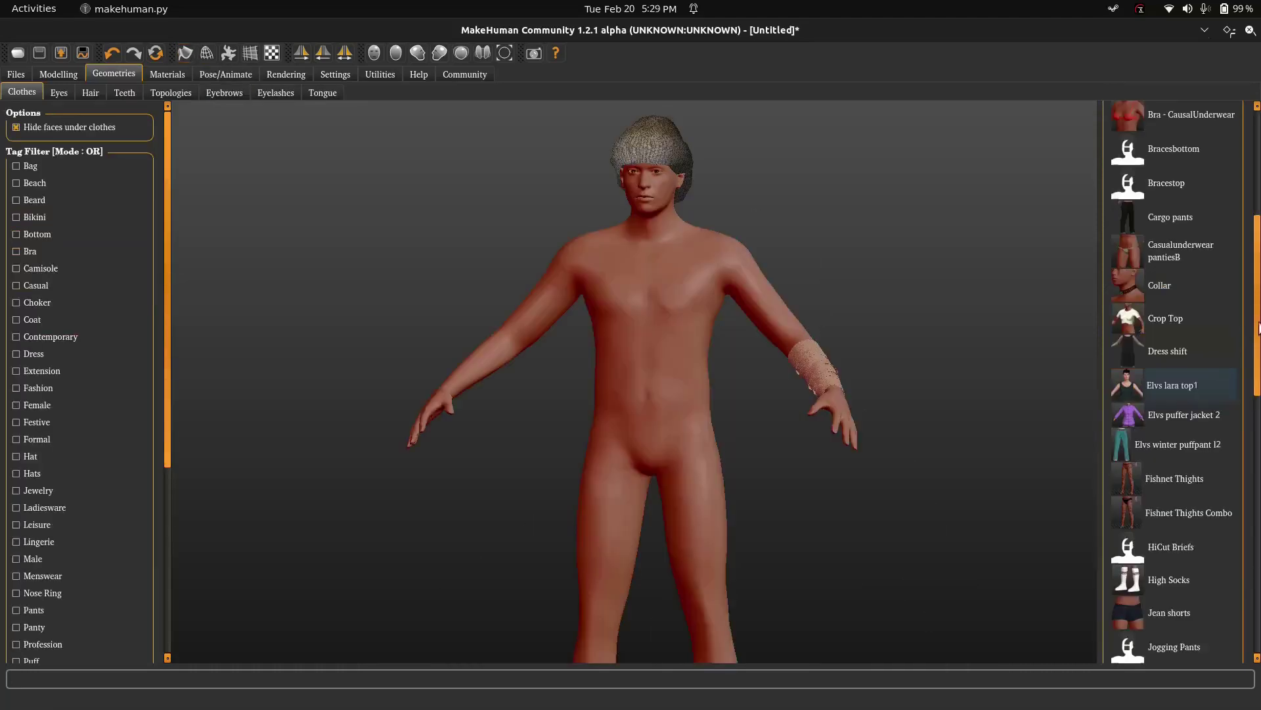
Try the Latex Full Body Suit from the clothes library on the figure and take it off again.
scroll(1232, 498, "down", 8)
scroll(1226, 515, "down", 3)
scroll(1224, 459, "up", 10)
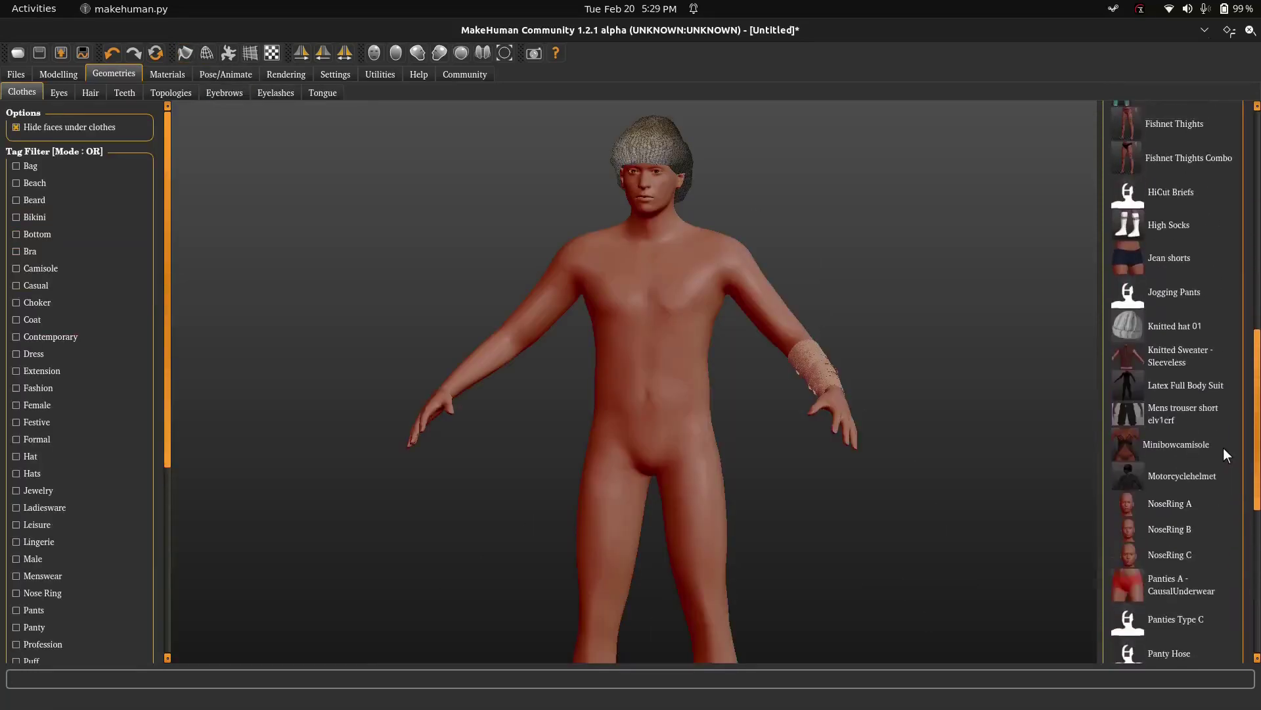
left_click(1180, 478)
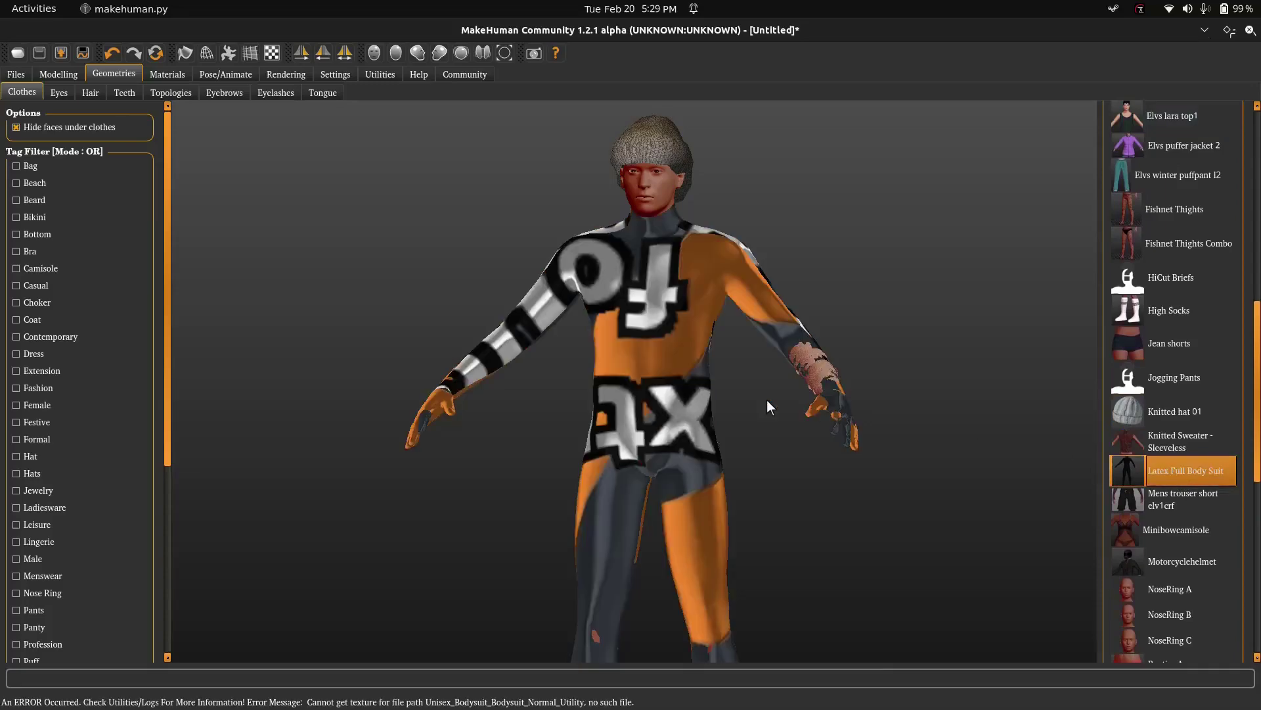
left_click_drag(714, 395, 611, 371)
left_click(1161, 462)
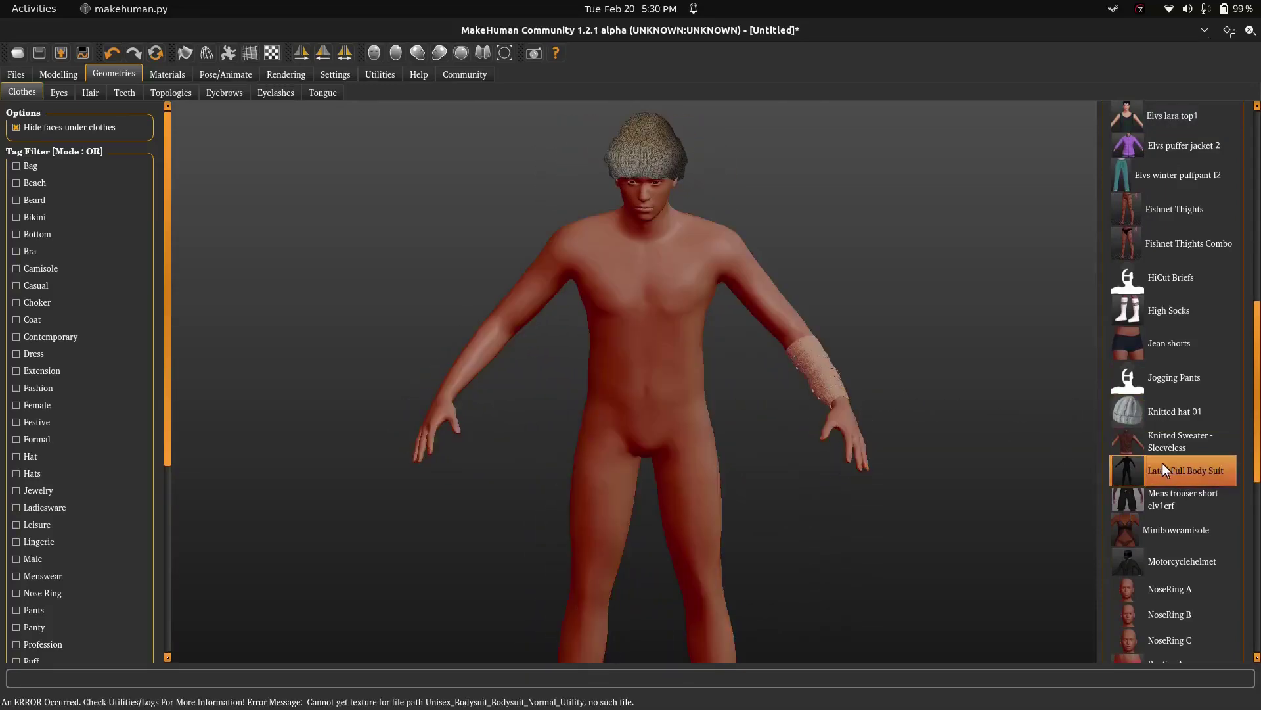
Dress the figure in the Knitted Sweater - Sleeveless and the Cargo pants from the clothes library.
left_click(1162, 442)
scroll(1243, 486, "down", 5)
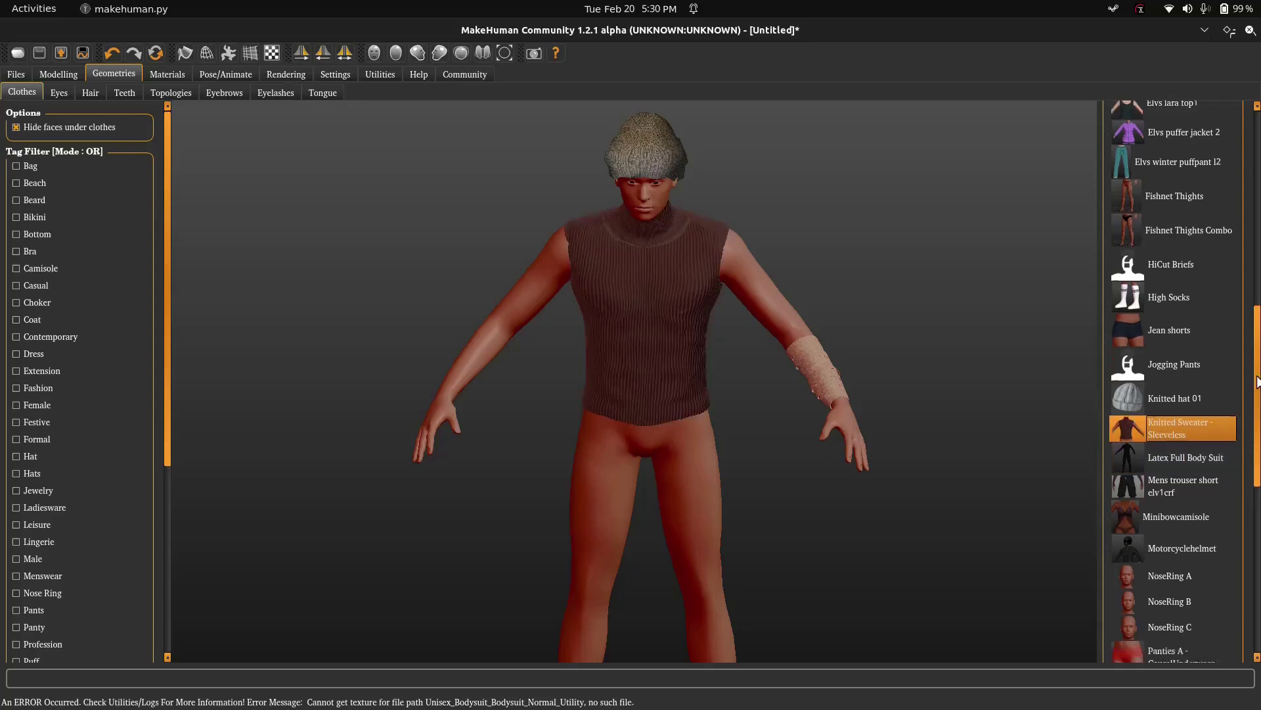
scroll(1240, 499, "down", 3)
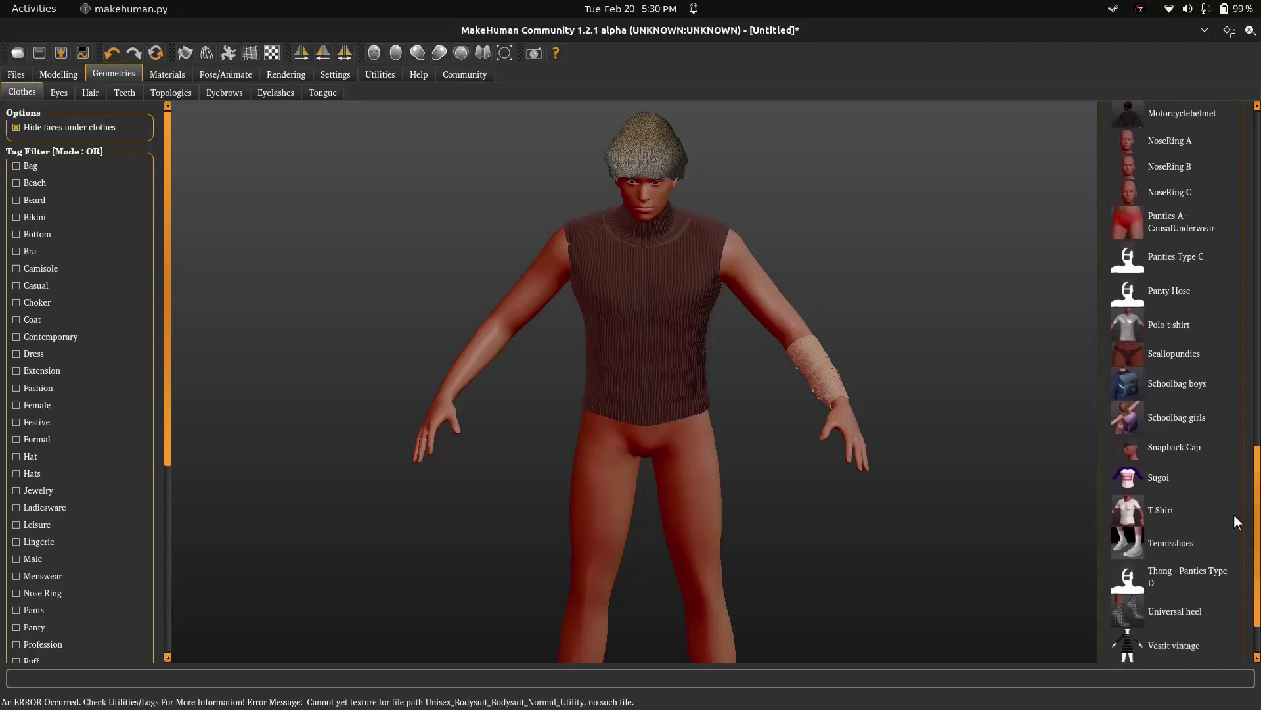
scroll(1227, 473, "up", 5)
scroll(1223, 417, "up", 4)
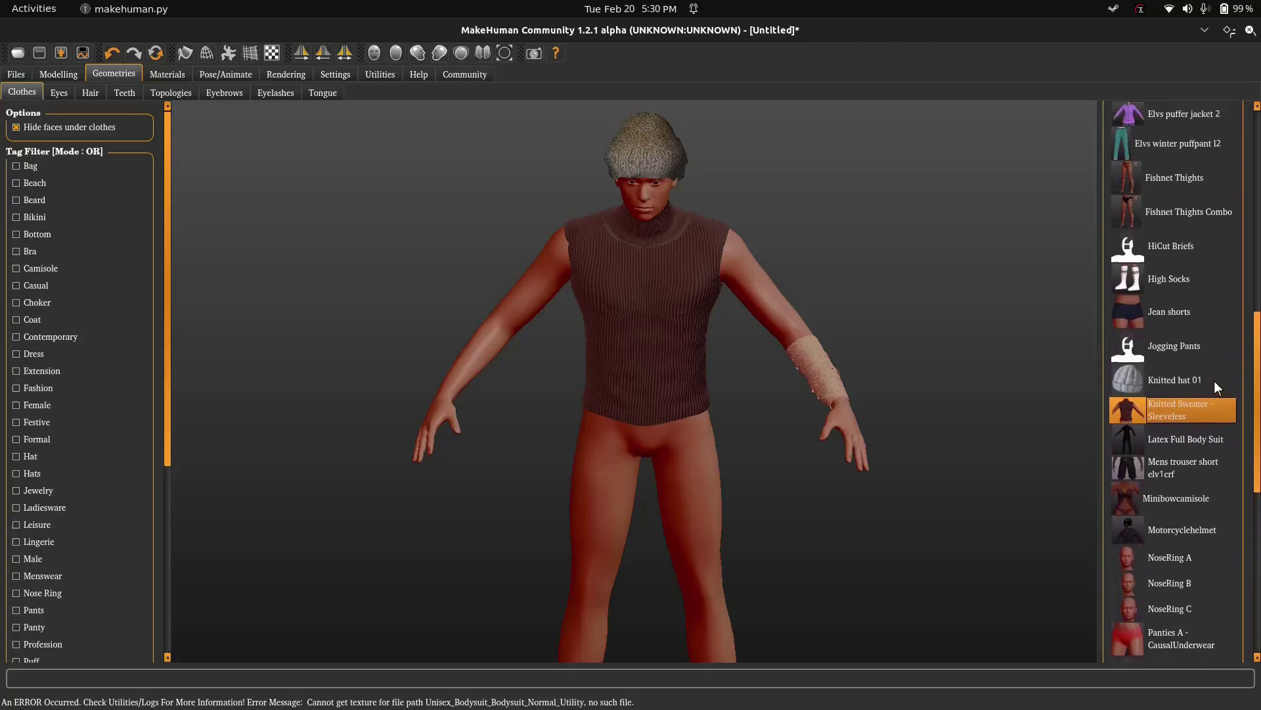
scroll(1193, 283, "up", 3)
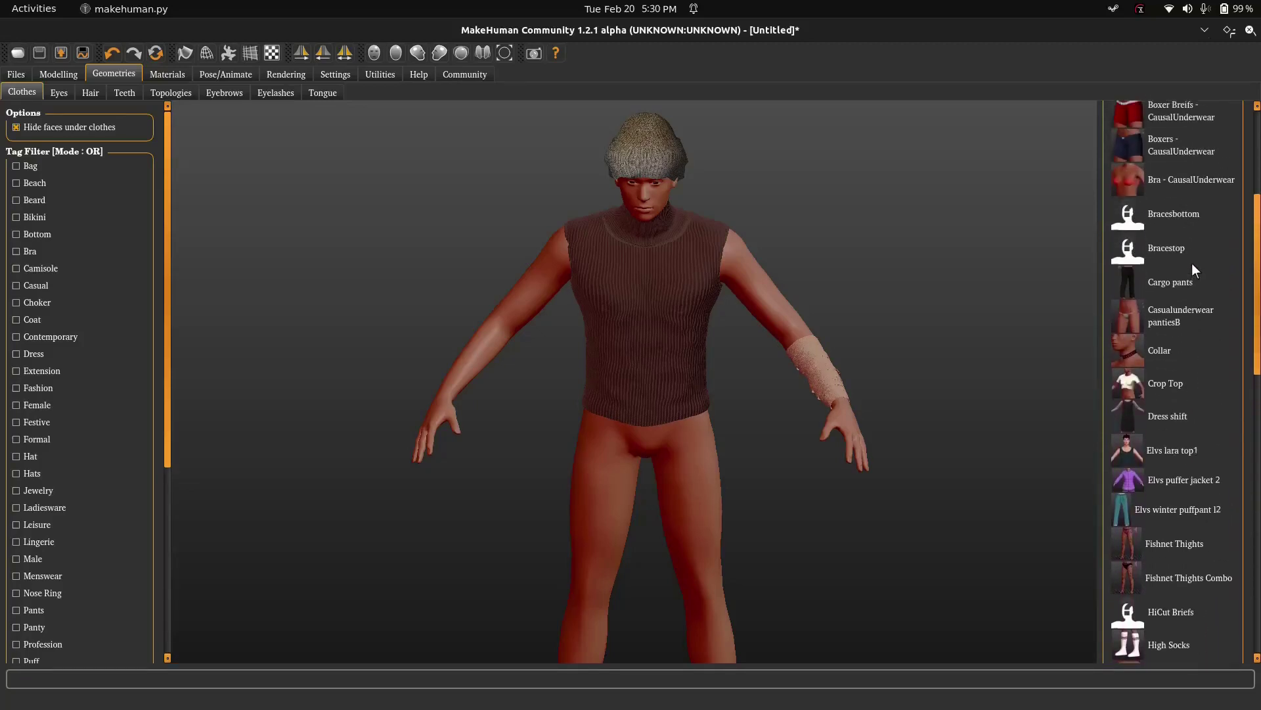
left_click(1192, 288)
middle_click_drag(784, 510, 795, 334)
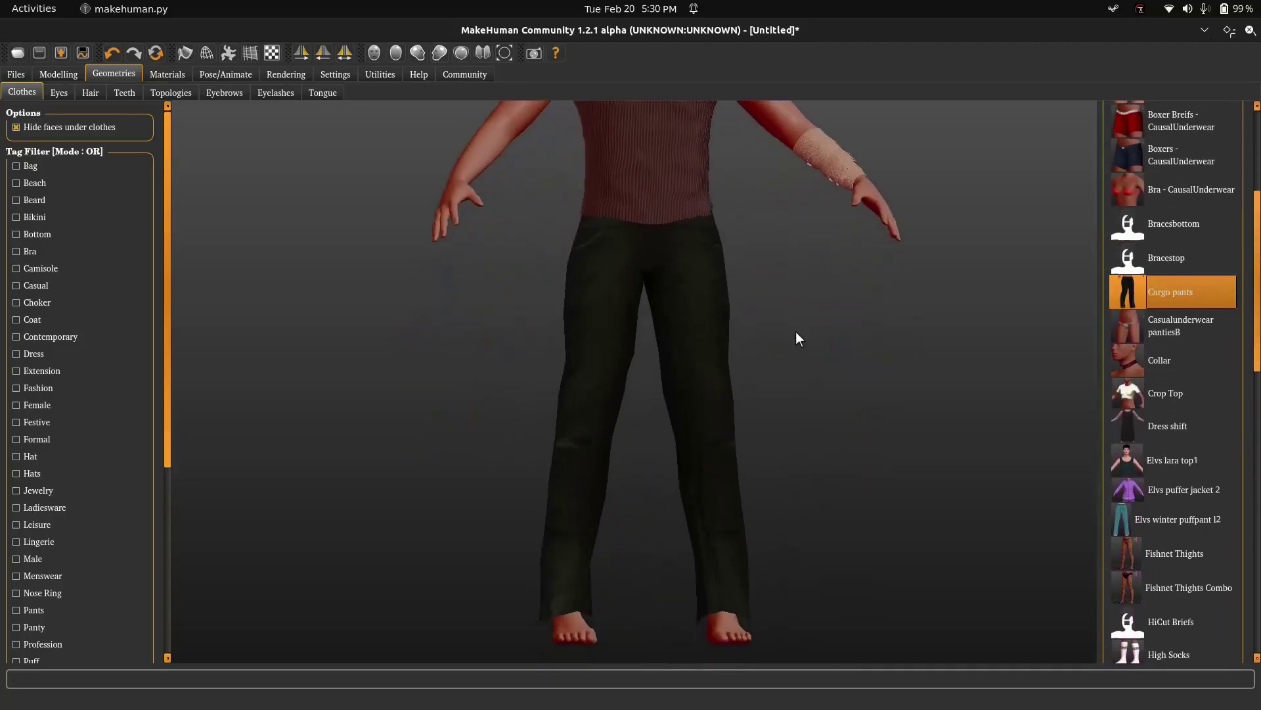
Put the Tennisshoes on the figure and turn on smooth display of the mesh.
scroll(1256, 374, "down", 2)
scroll(1256, 572, "down", 5)
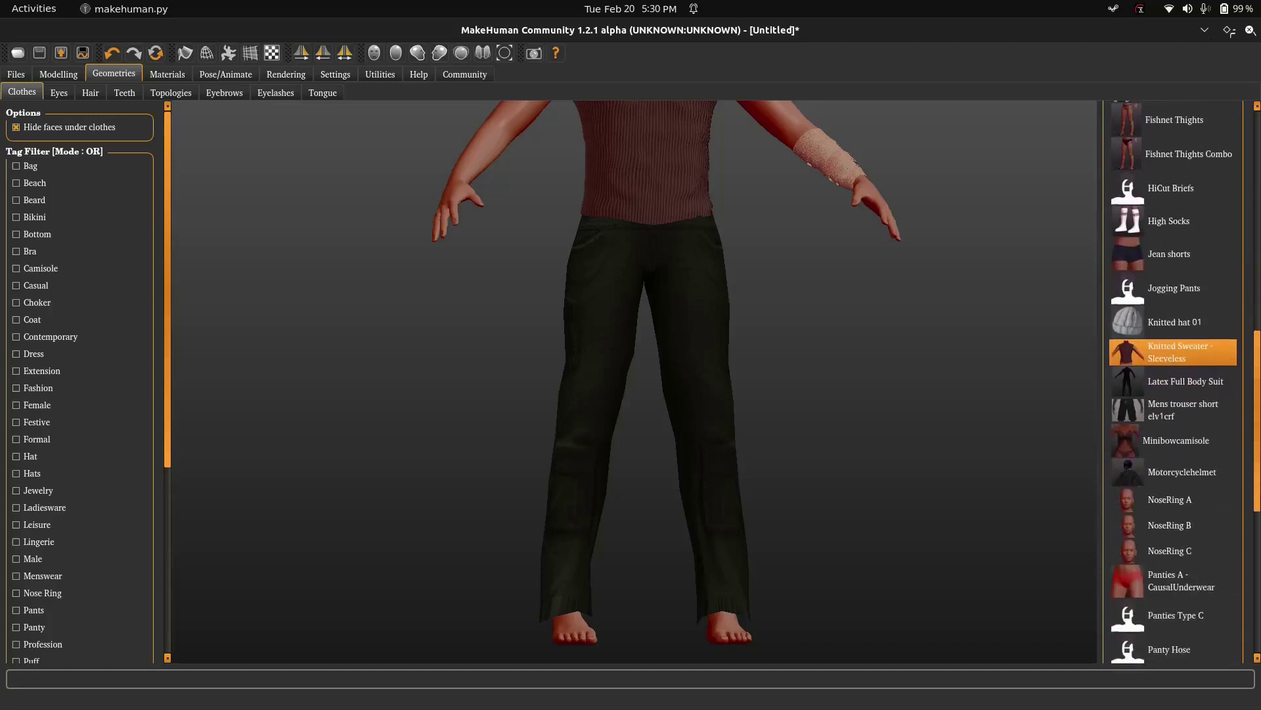
scroll(1256, 572, "down", 2)
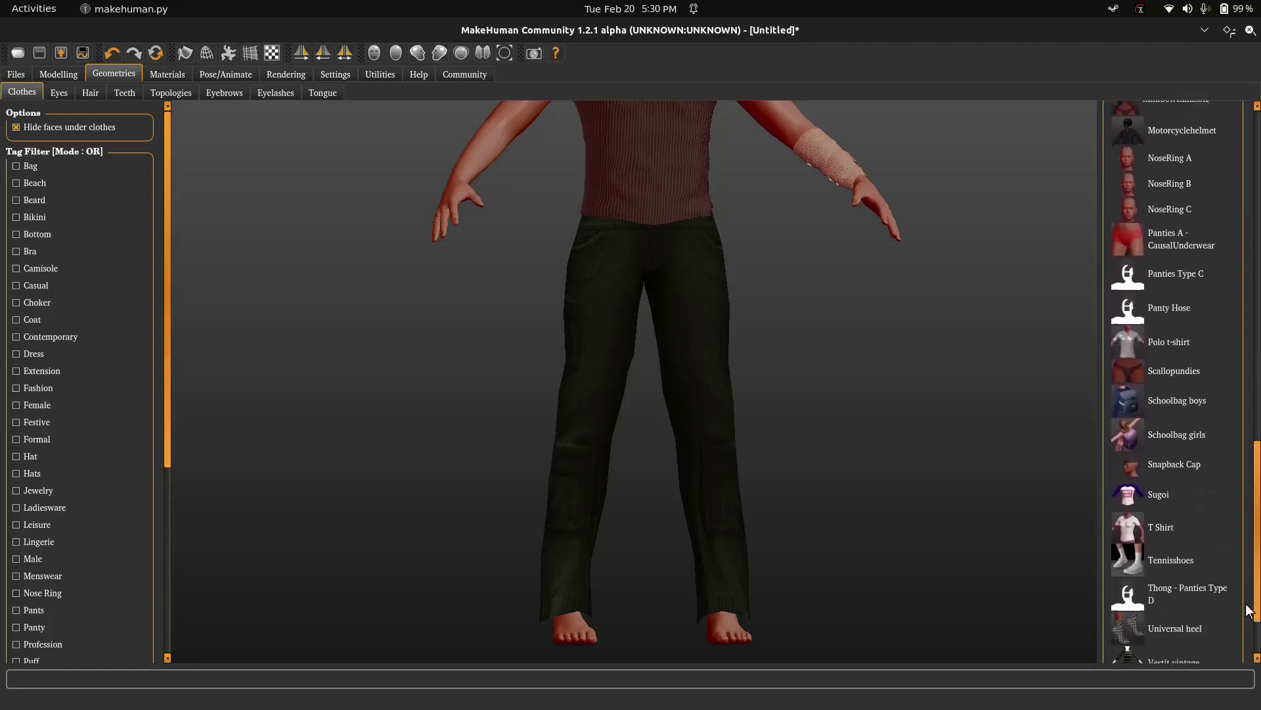
left_click(1208, 566)
left_click_drag(724, 557, 660, 409)
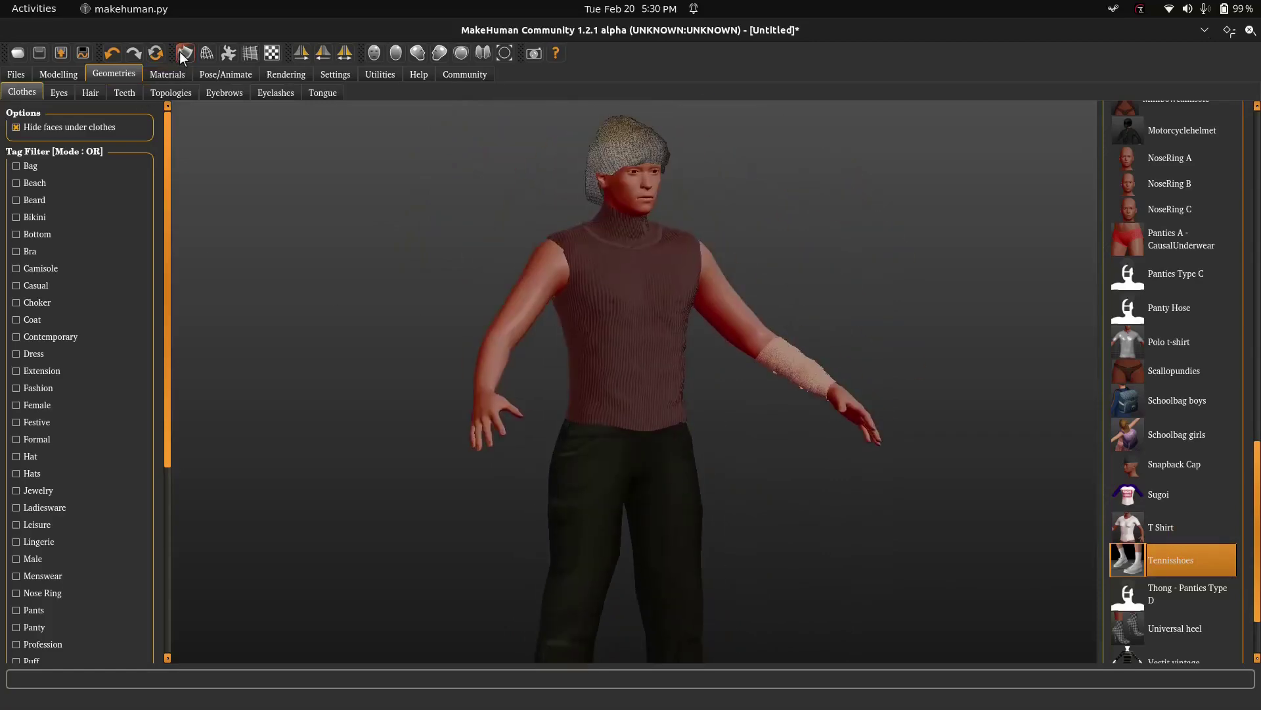
left_click(181, 56)
left_click_drag(497, 304, 469, 303)
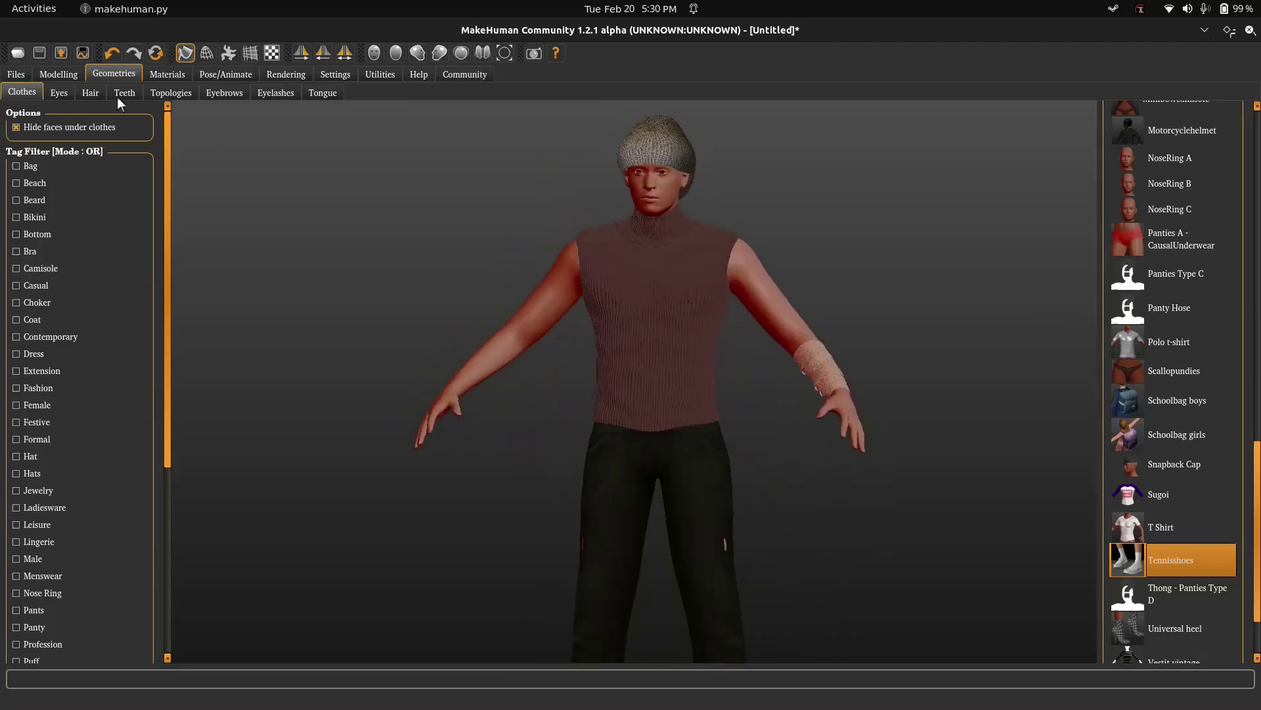
Look through the hair, eyes and topologies libraries for the figure.
left_click(90, 93)
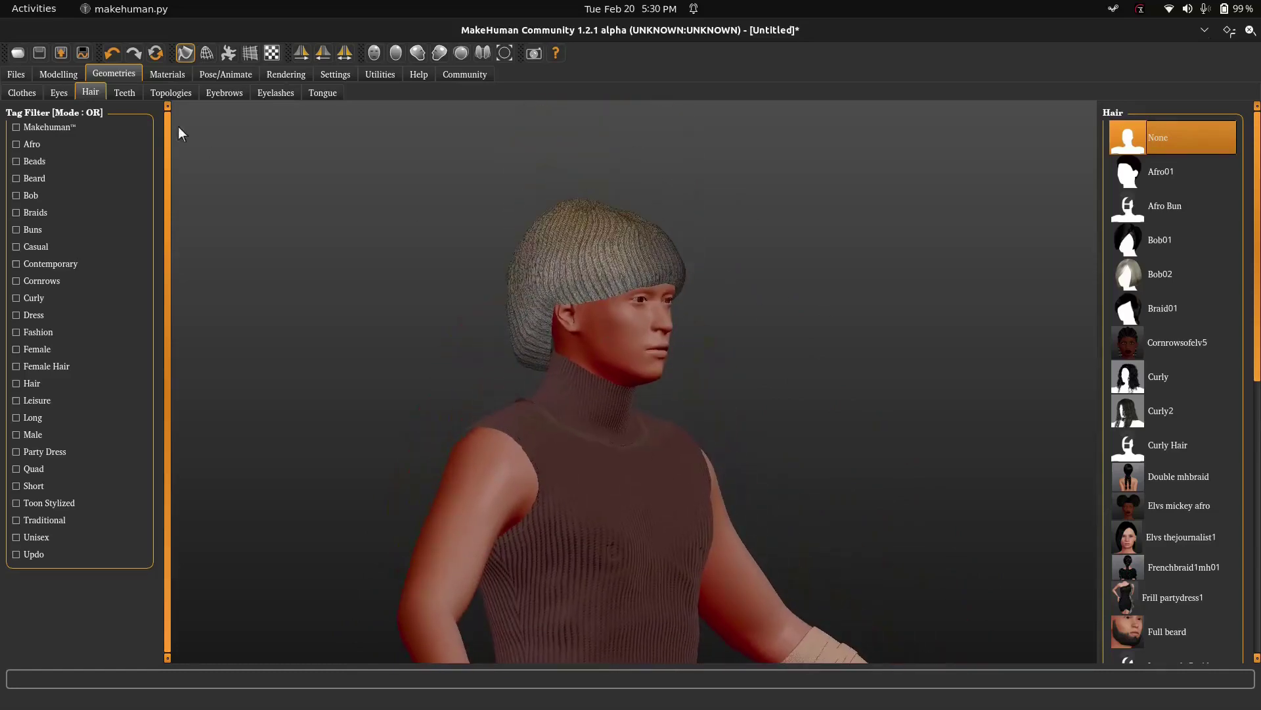
left_click(64, 93)
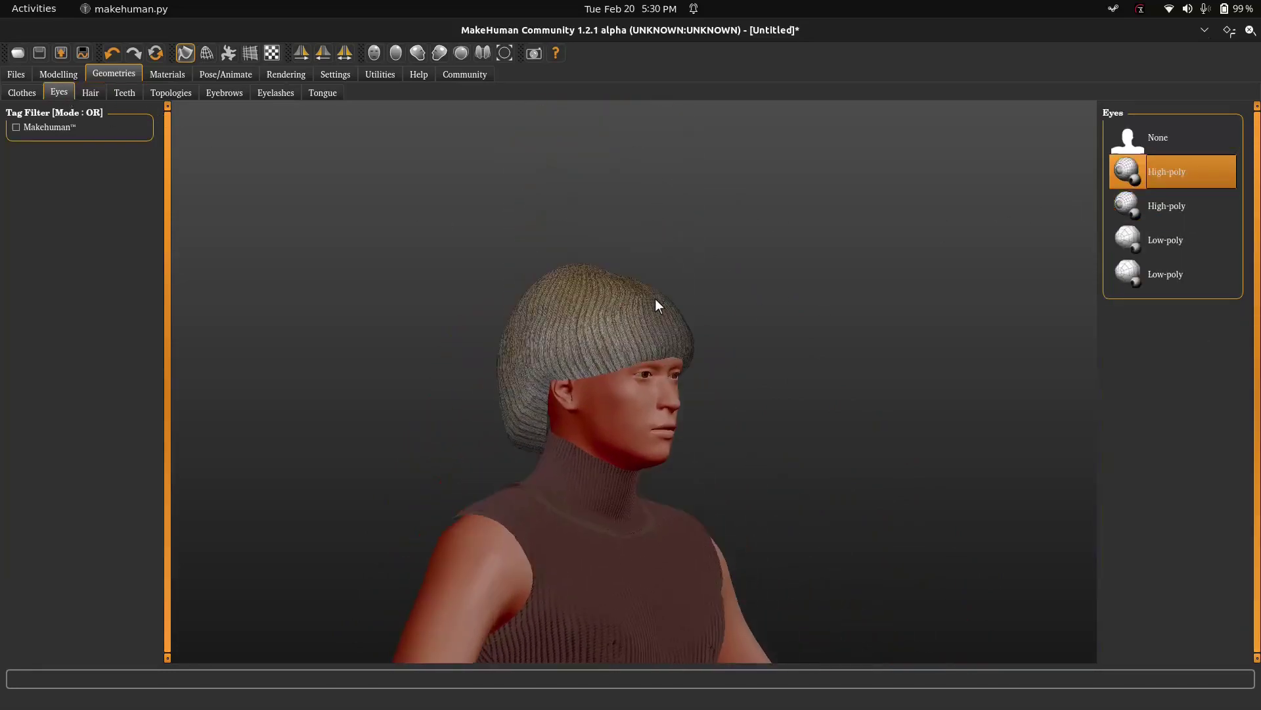
left_click(187, 92)
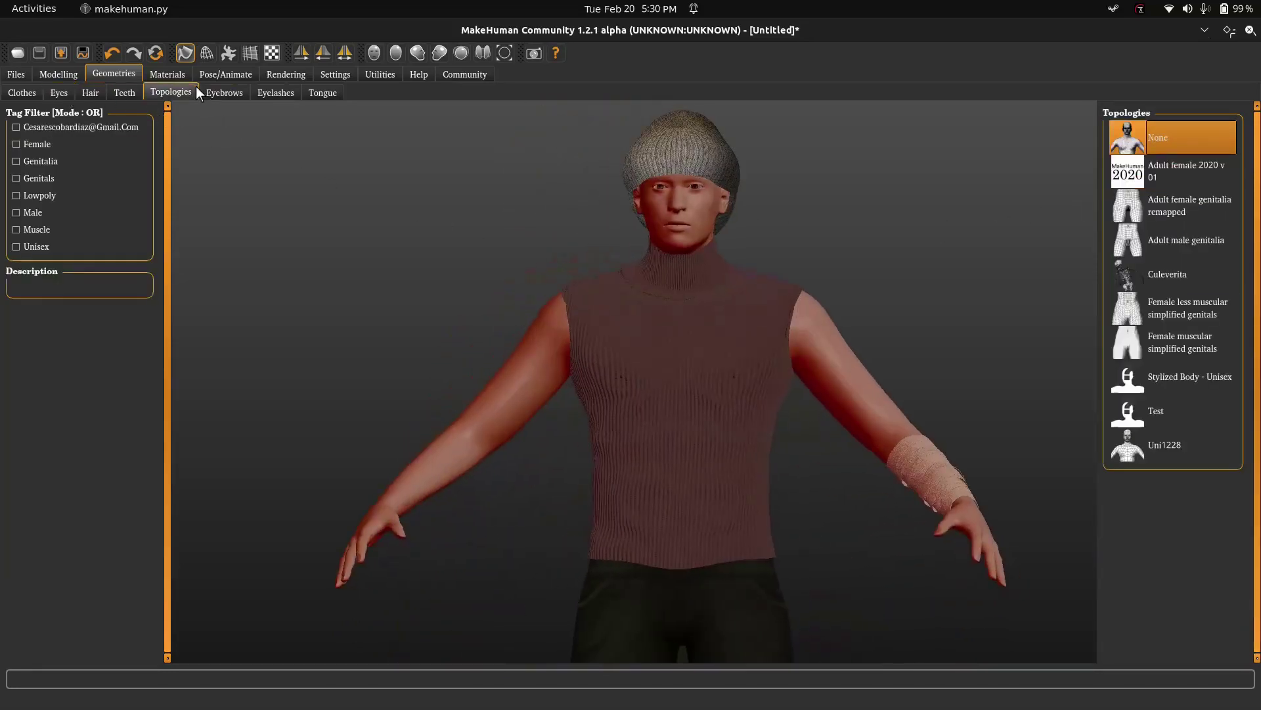
Give the figure Eyebrow001 as eyebrows and Mind eyelashes 01 as eyelashes.
left_click(236, 94)
left_click(1170, 182)
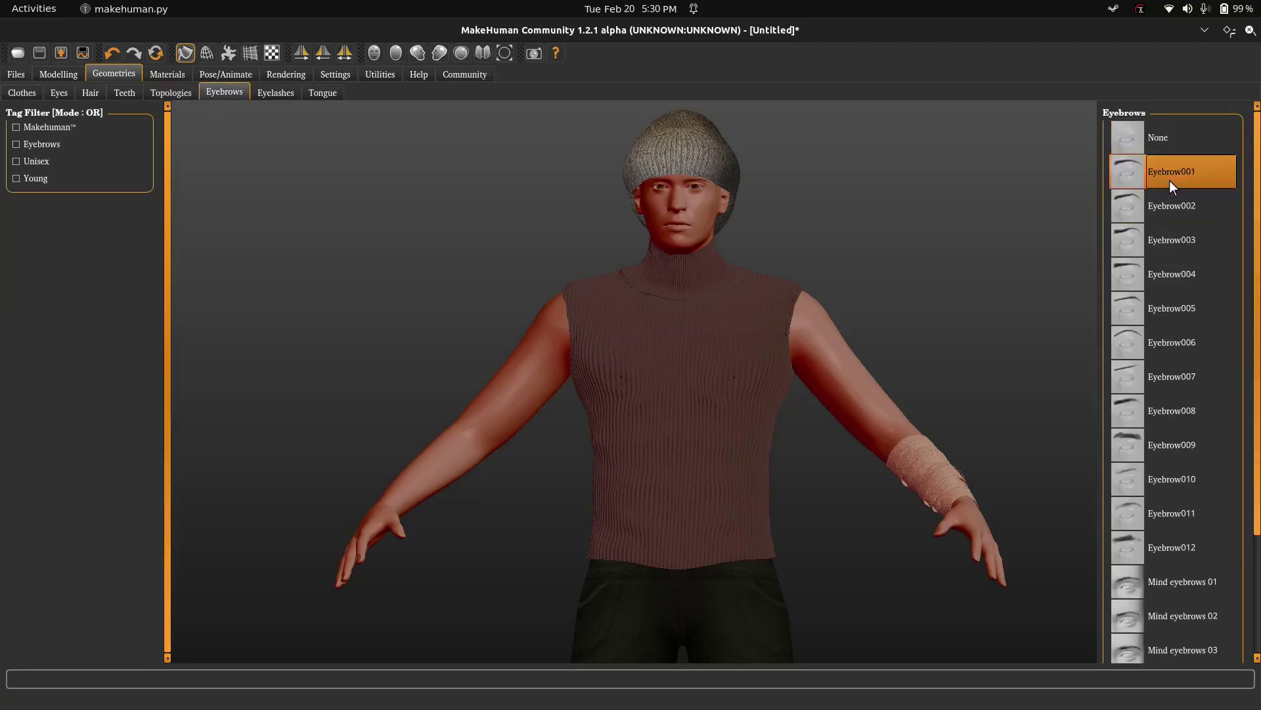
left_click(276, 93)
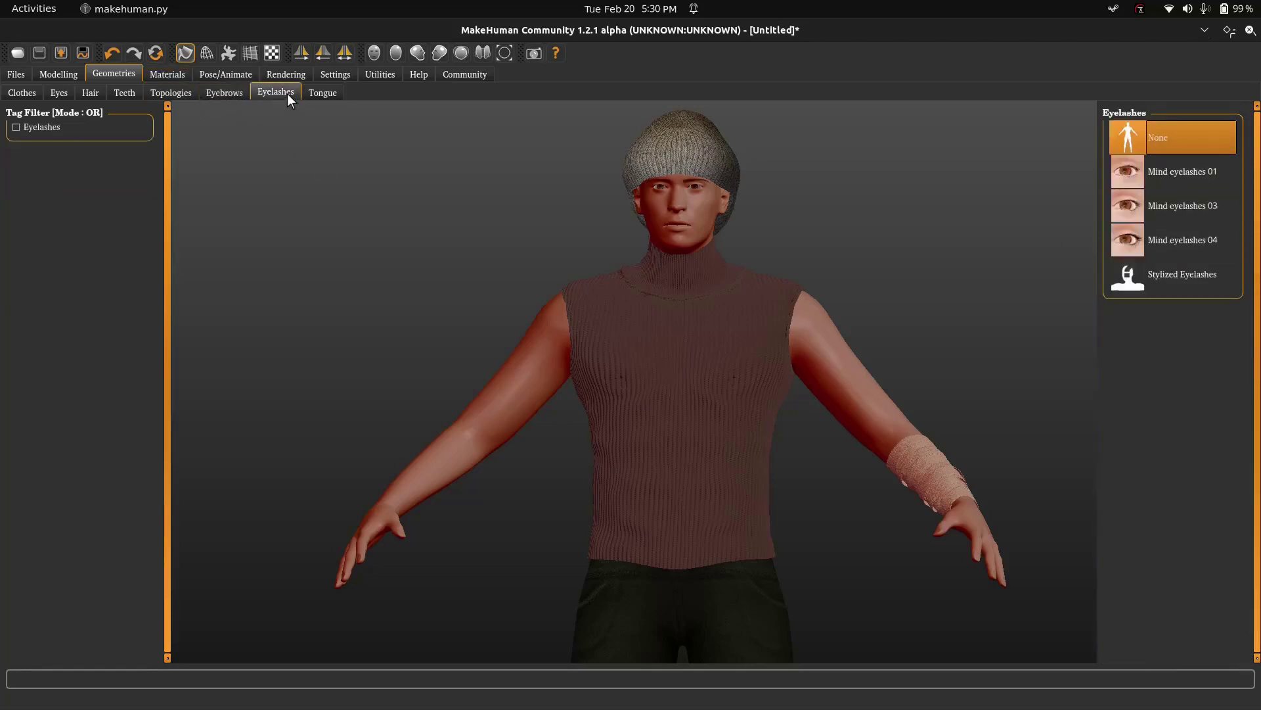
left_click(1180, 180)
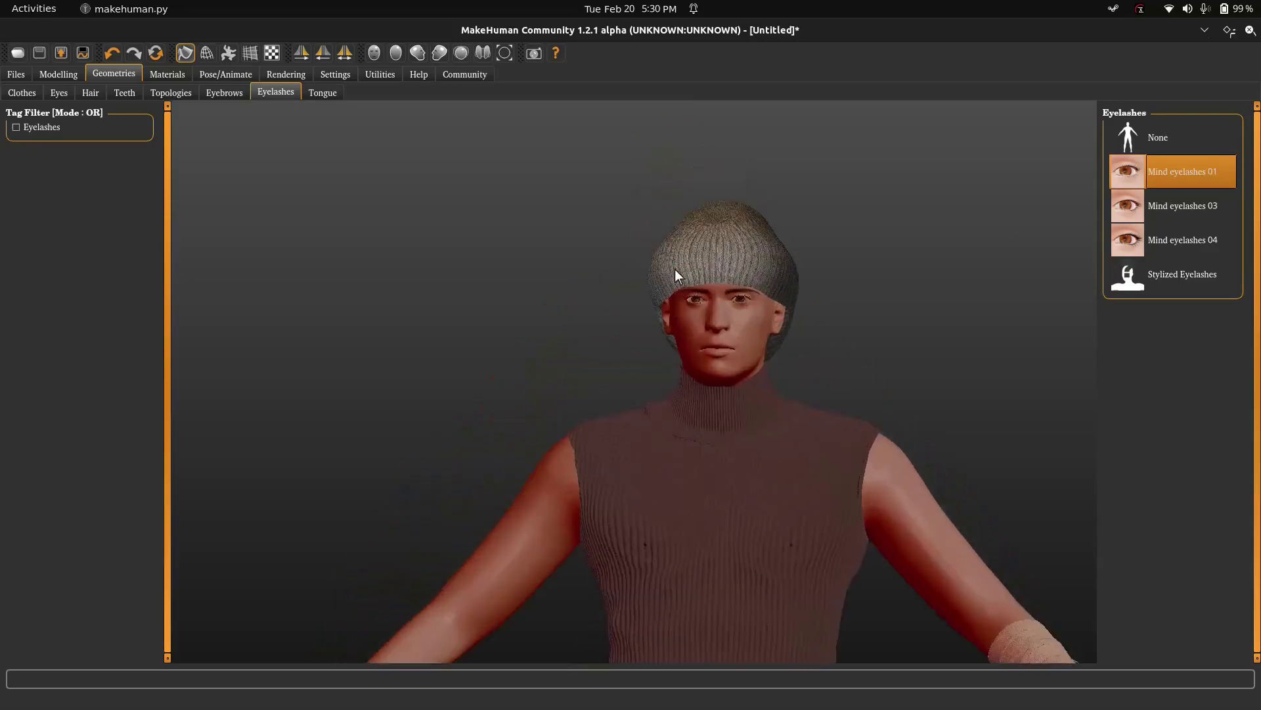
Try the Biracial LightSkin, CaucasianMale, Ebony LightskinPractice and Ebonymalegen skins, and apply the Eves Young Ginger Male skin to the figure.
left_click(184, 78)
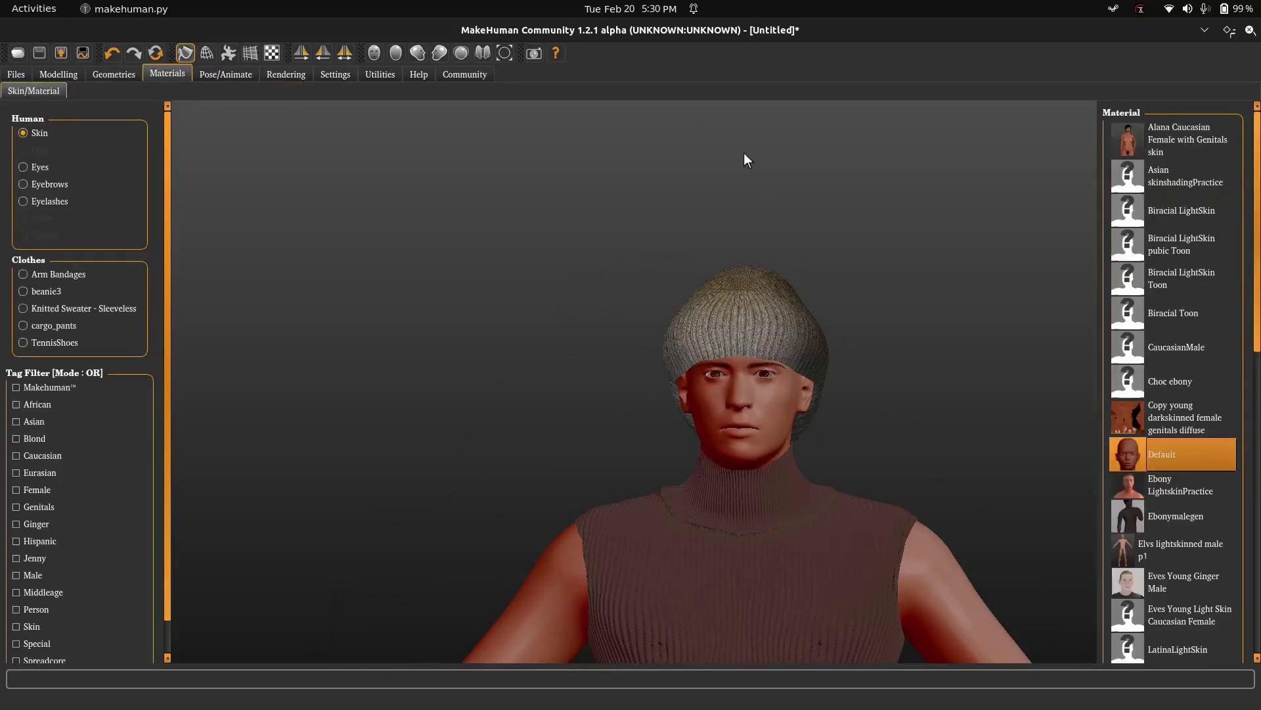
left_click(1209, 209)
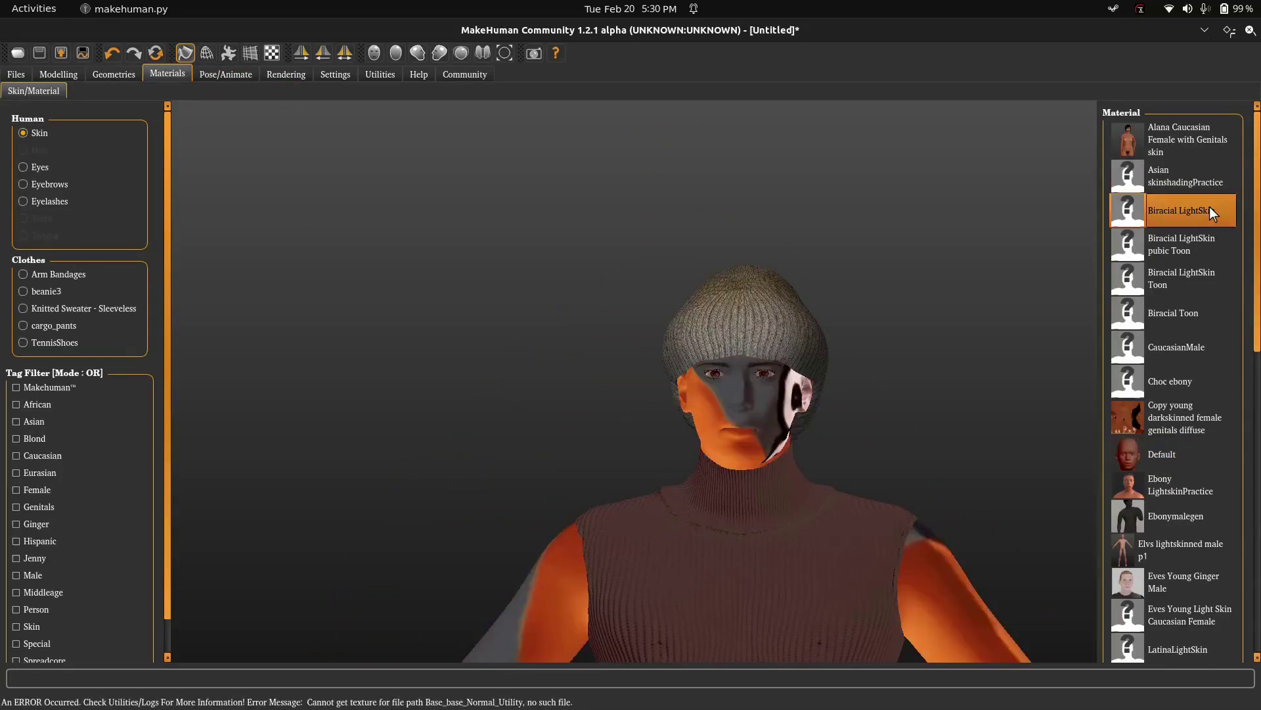
left_click(1206, 344)
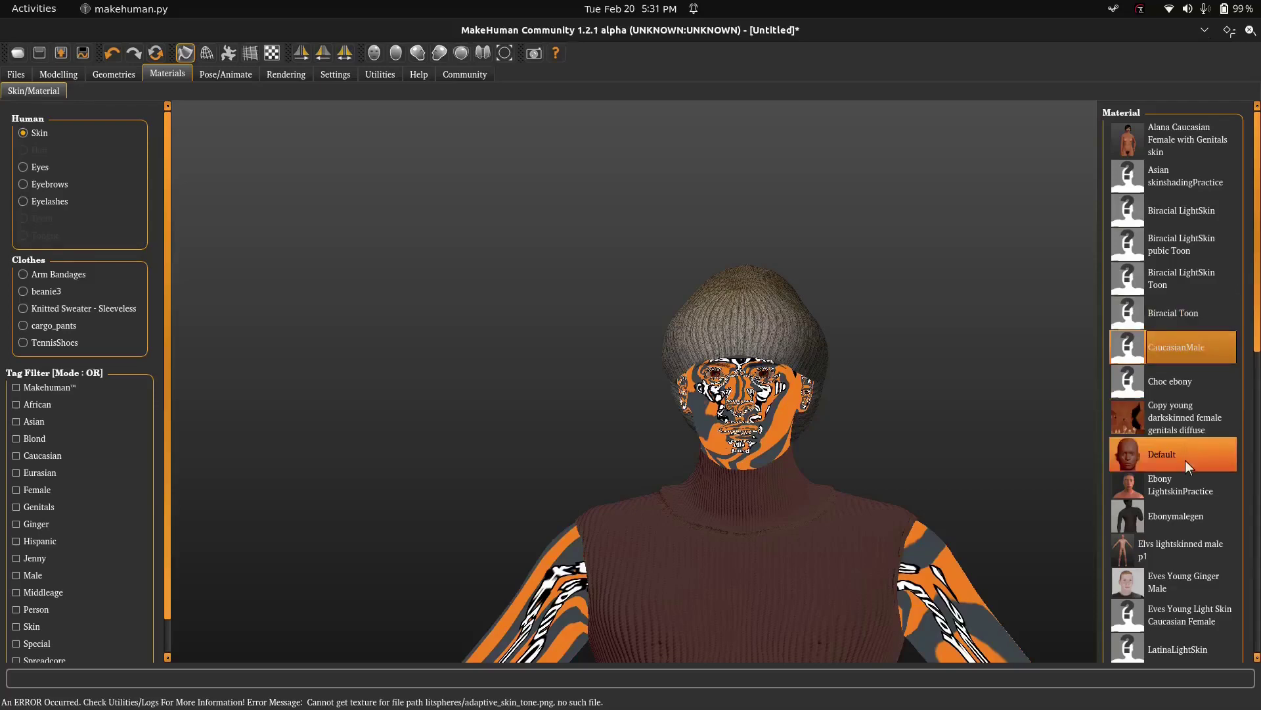
left_click(1181, 479)
left_click(1173, 510)
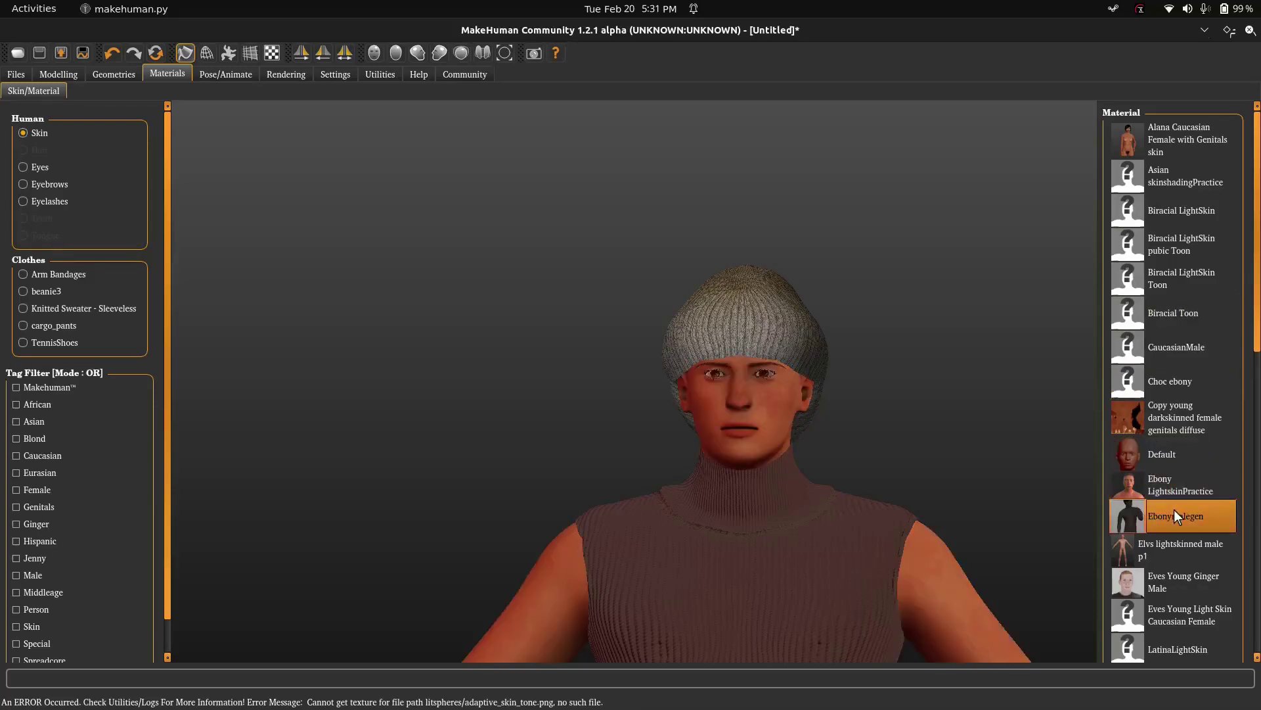
left_click(1162, 580)
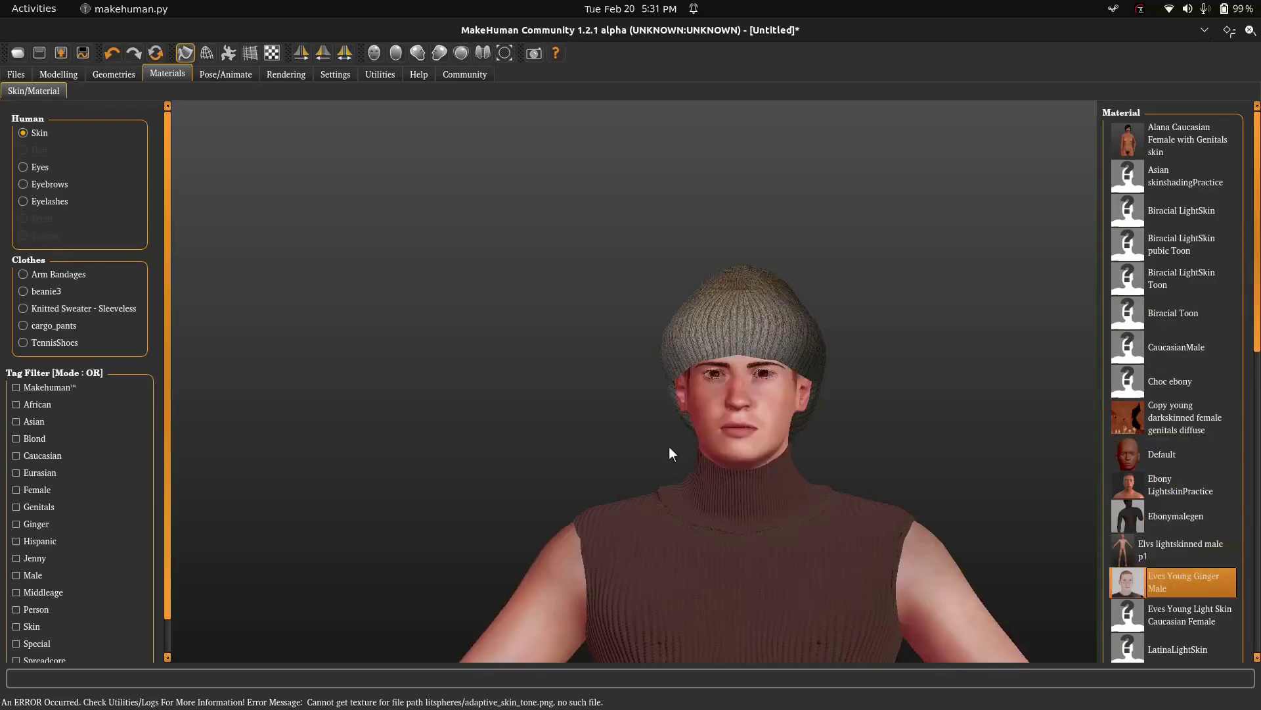
left_click_drag(669, 447, 611, 444)
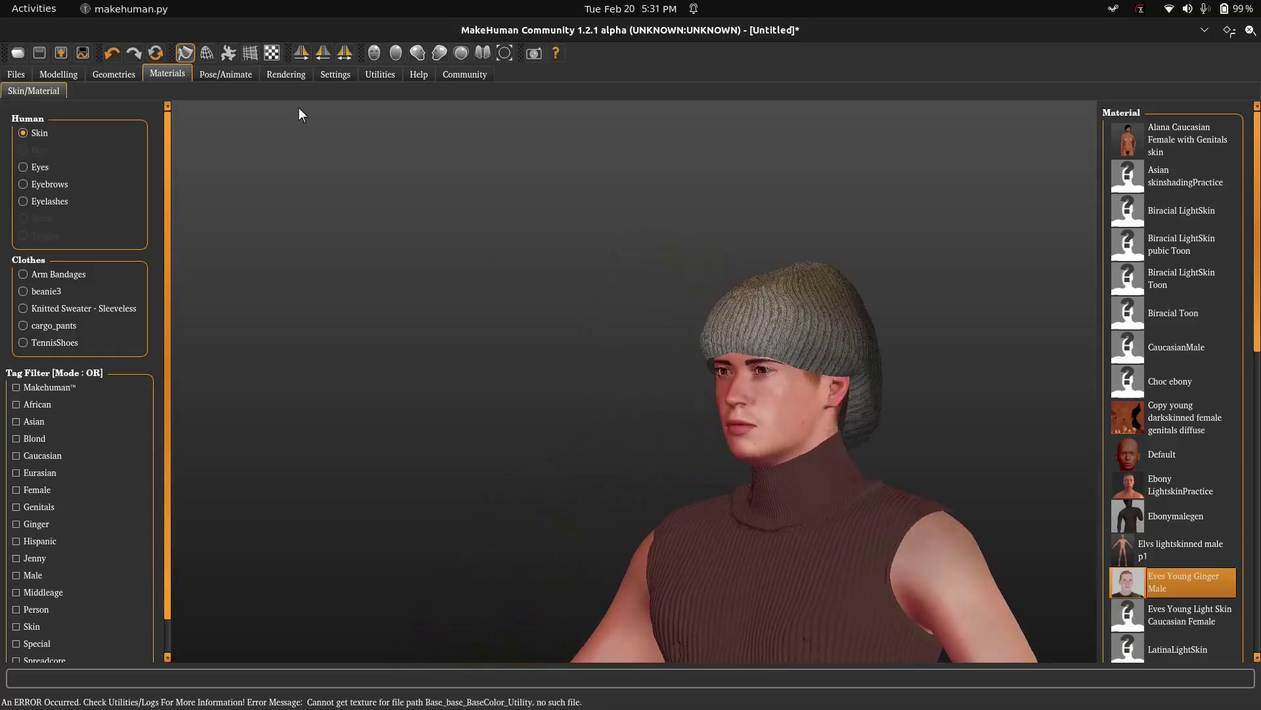
Open the export settings and choose the Filmbox (fbx) mesh format with meter as the scale unit.
left_click(222, 73)
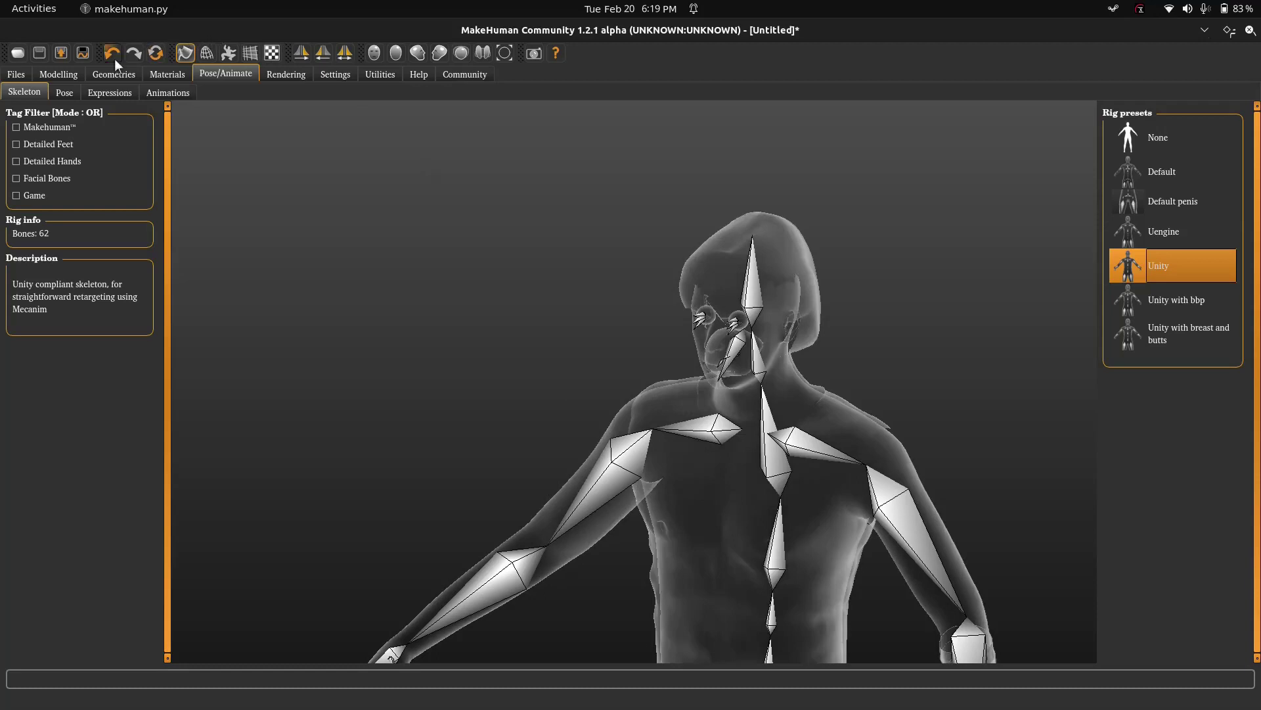
left_click(65, 69)
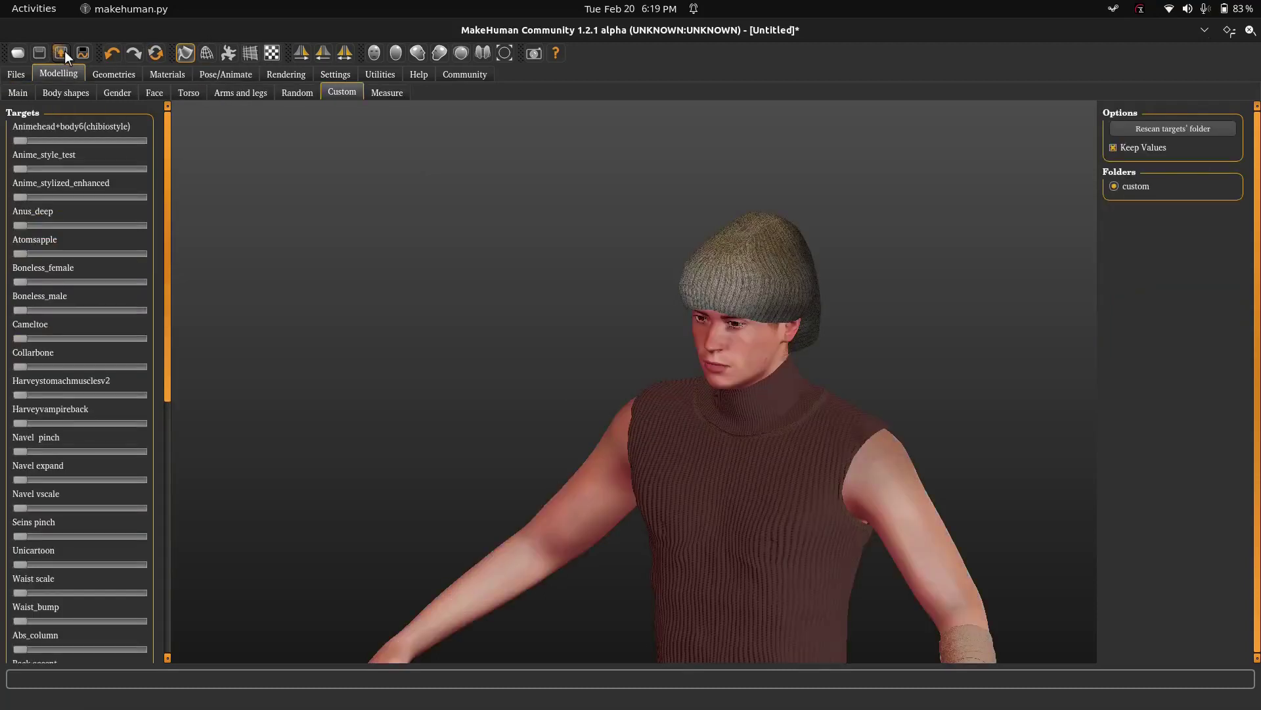
left_click(65, 52)
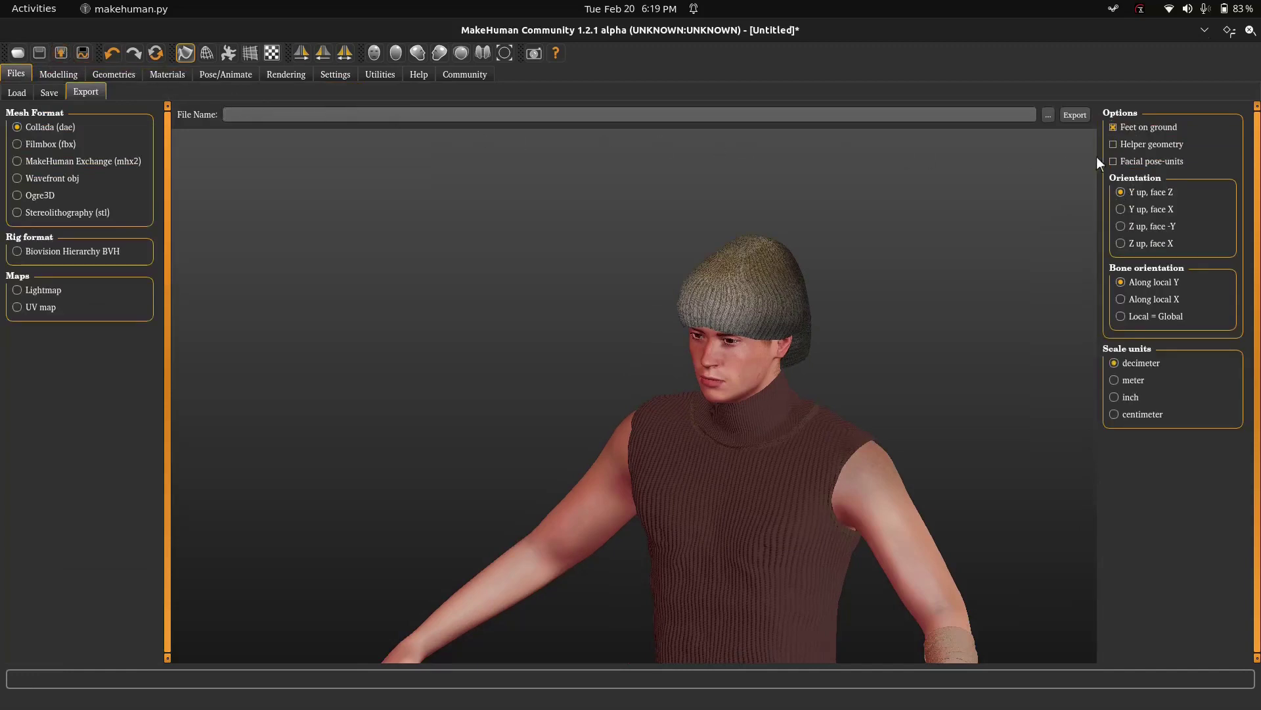
left_click(1138, 387)
left_click(55, 143)
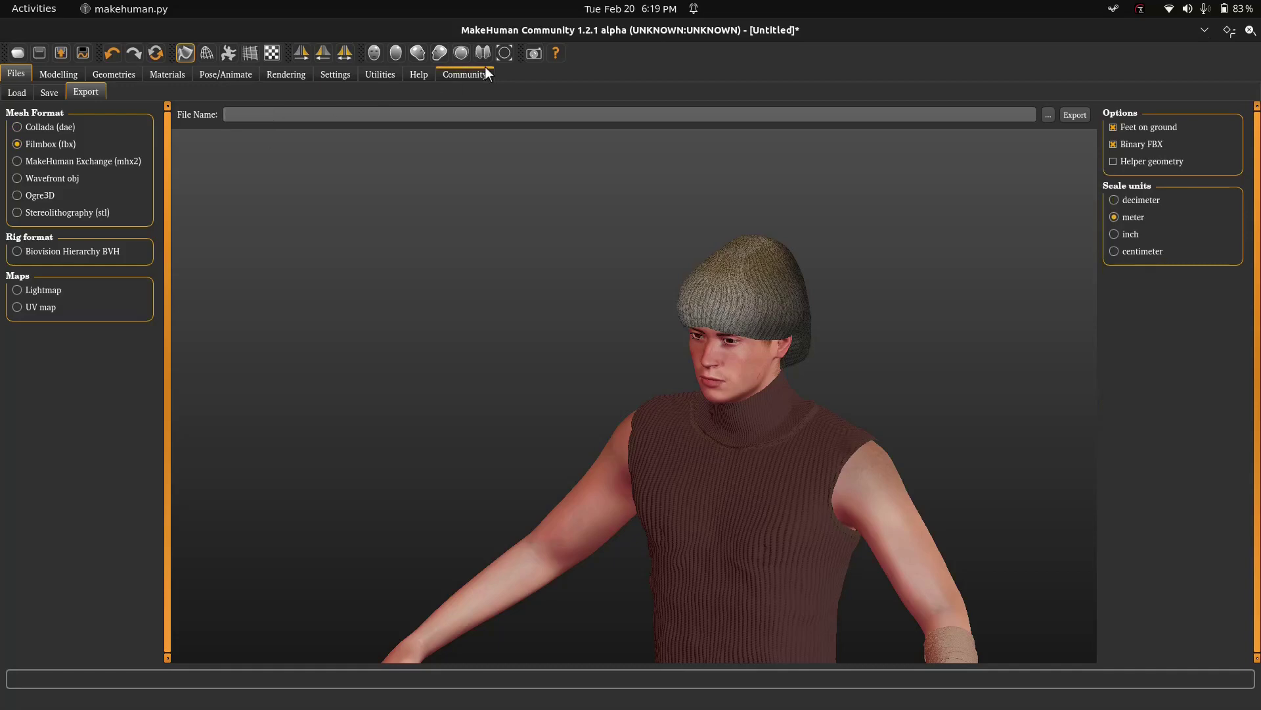
Export the character as testguy into the MakeHuman Characters folder.
left_click(1050, 117)
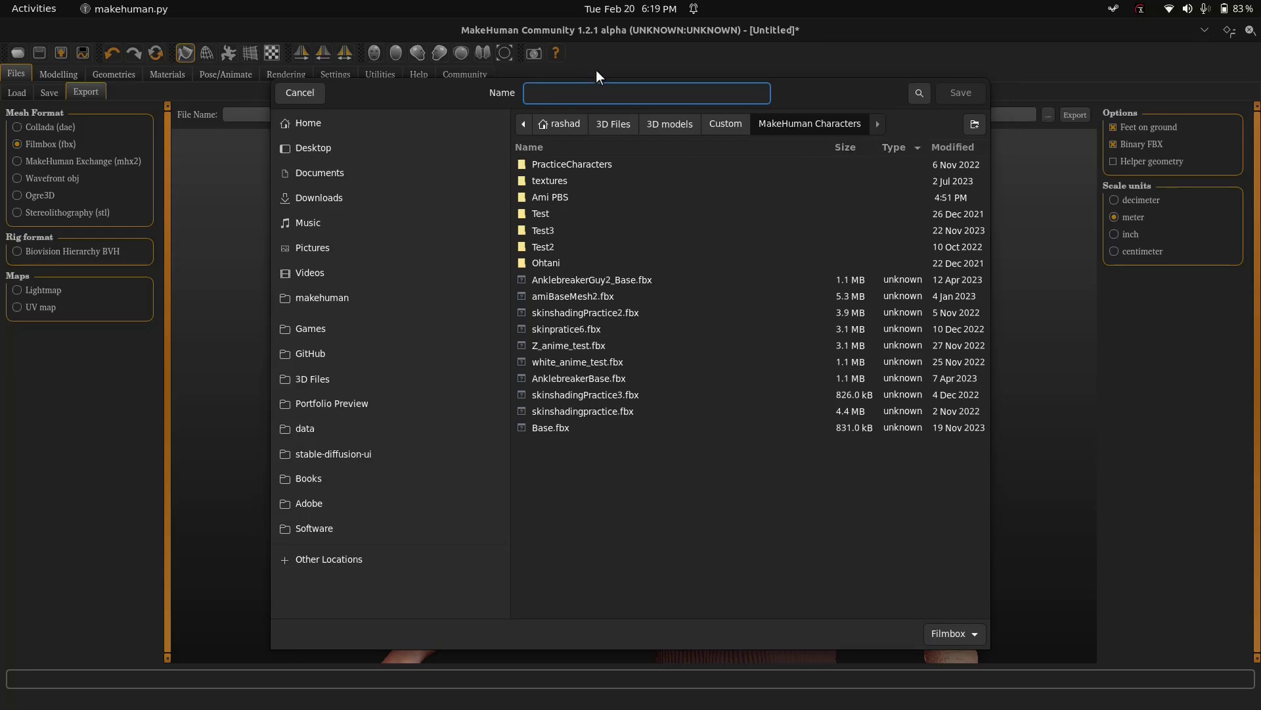
type("test")
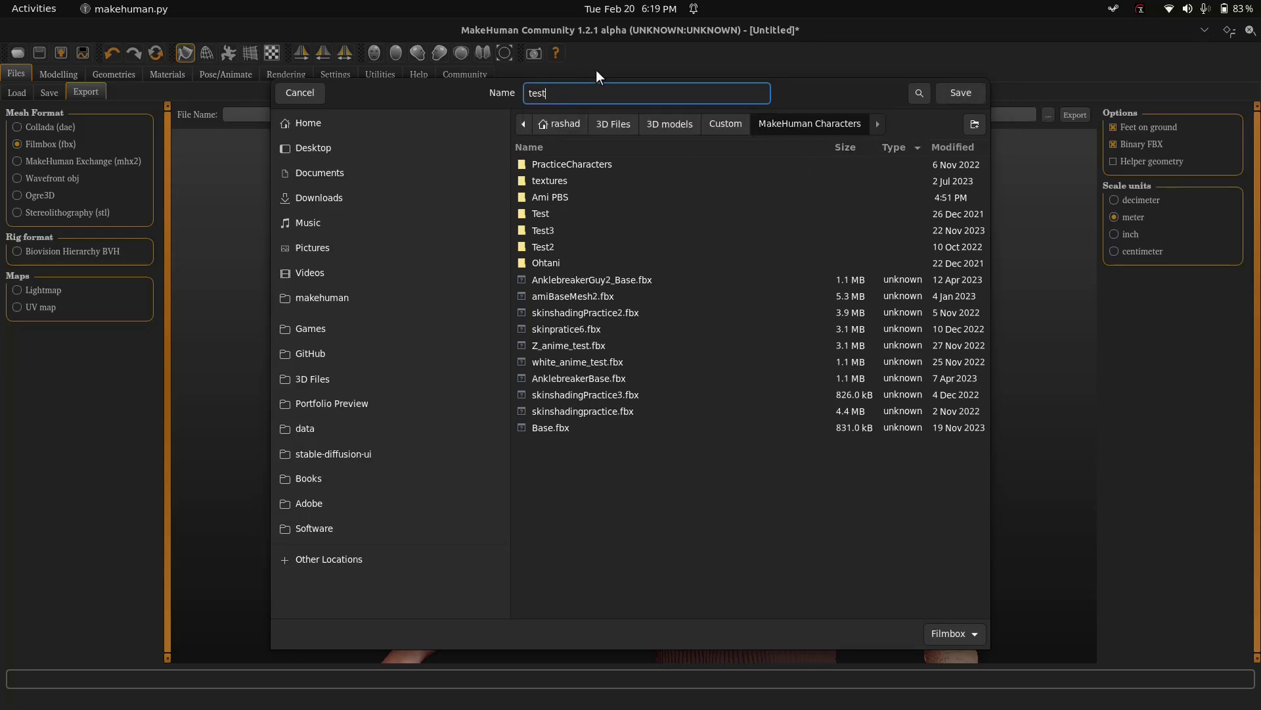
type("guy")
key("Return")
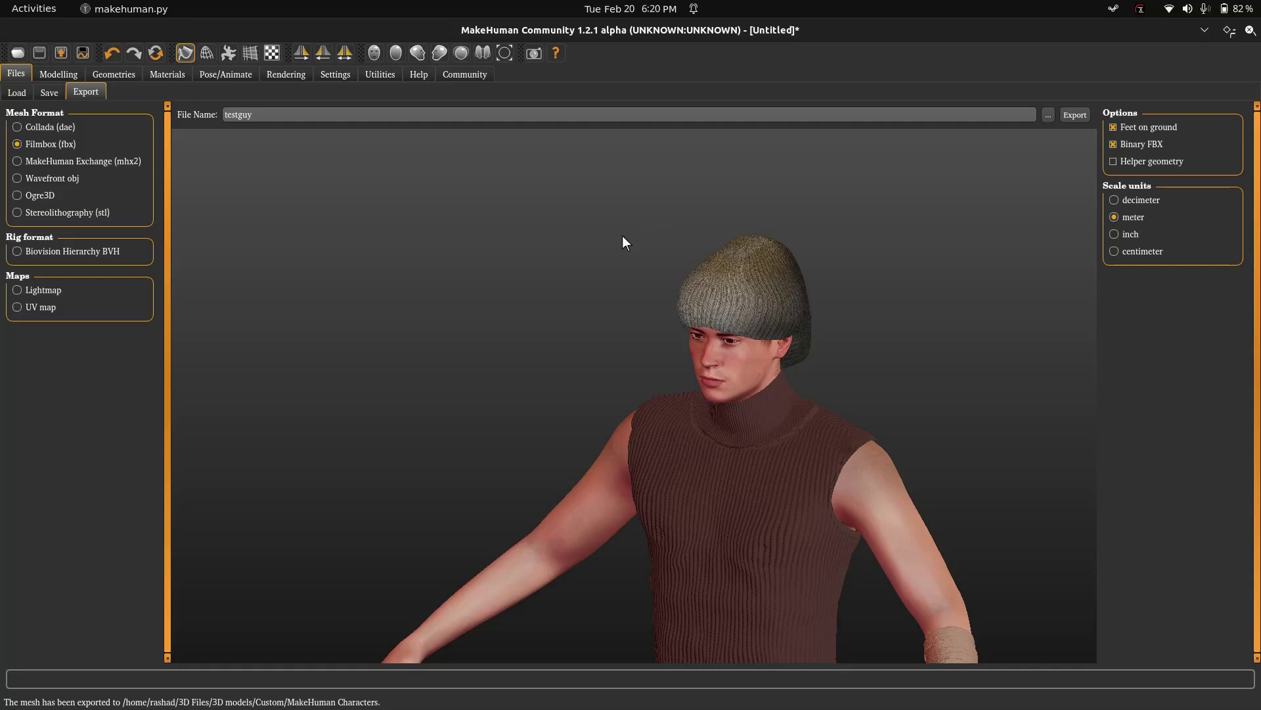
left_click_drag(475, 338, 538, 335)
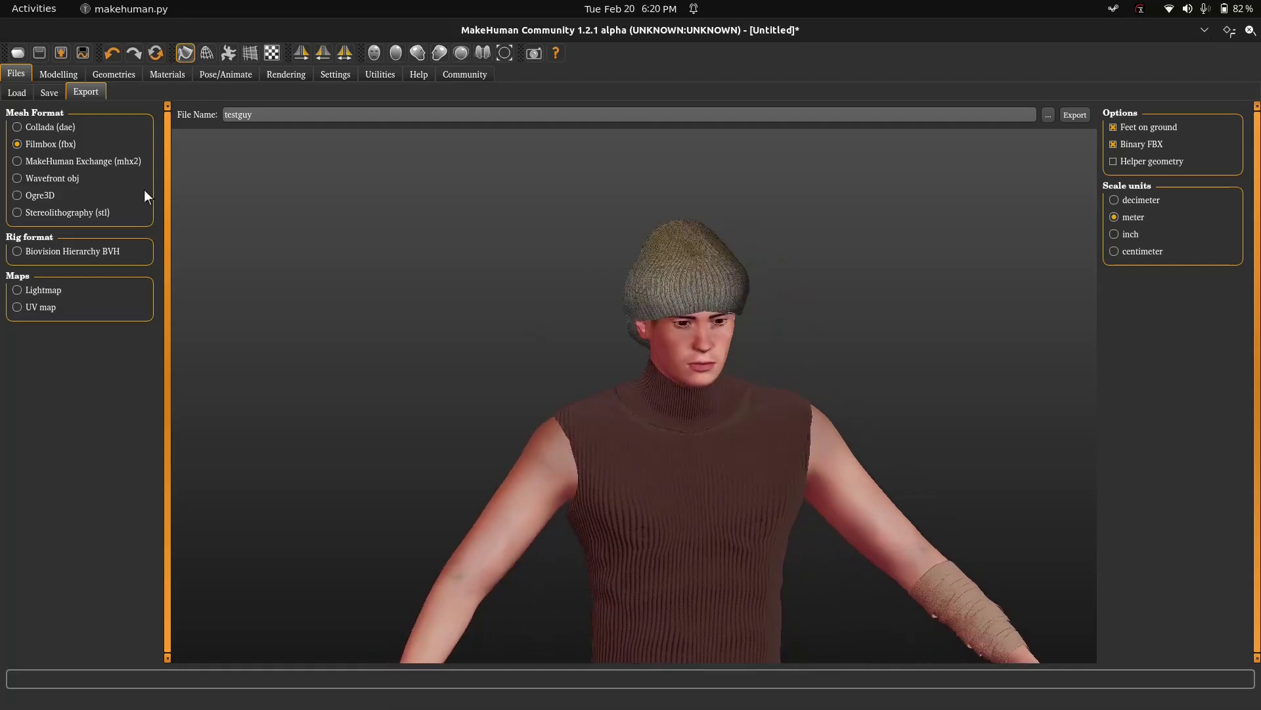
left_click(130, 166)
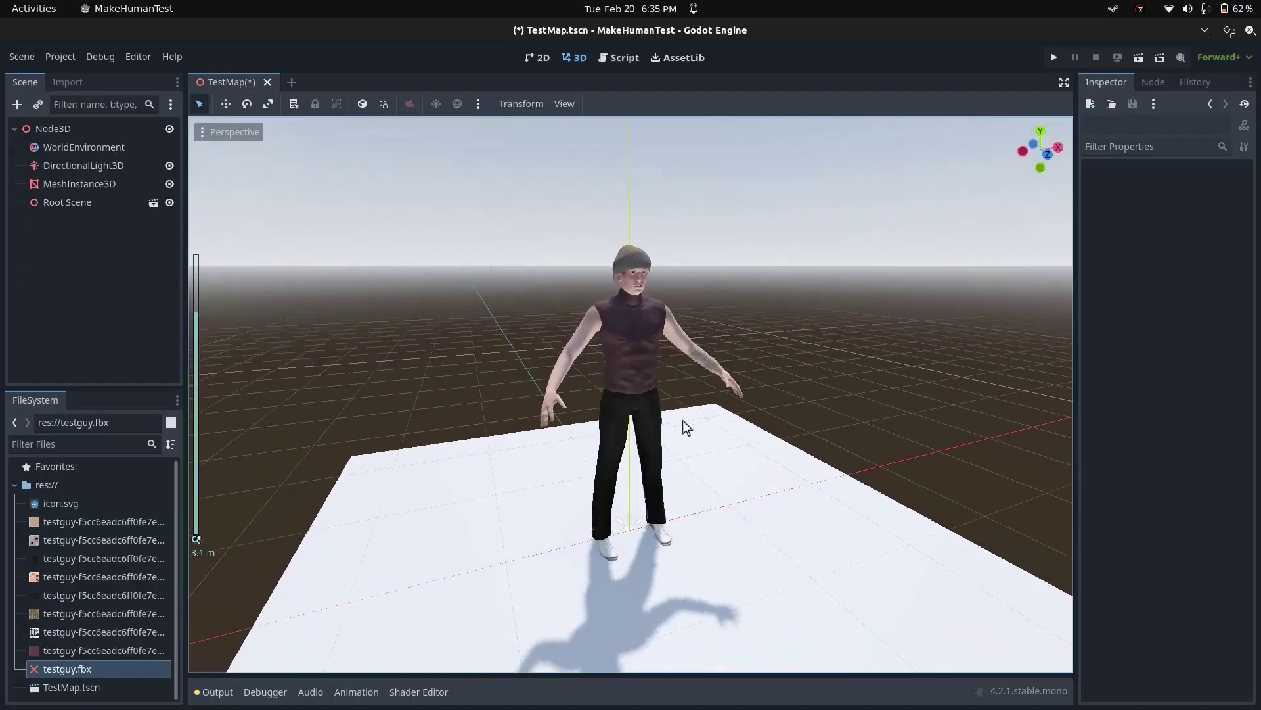
Switch to the Godot project and examine the testguy character in the TestMap scene from head to shoes.
middle_click_drag(720, 420, 624, 415)
scroll(623, 411, "up", 6)
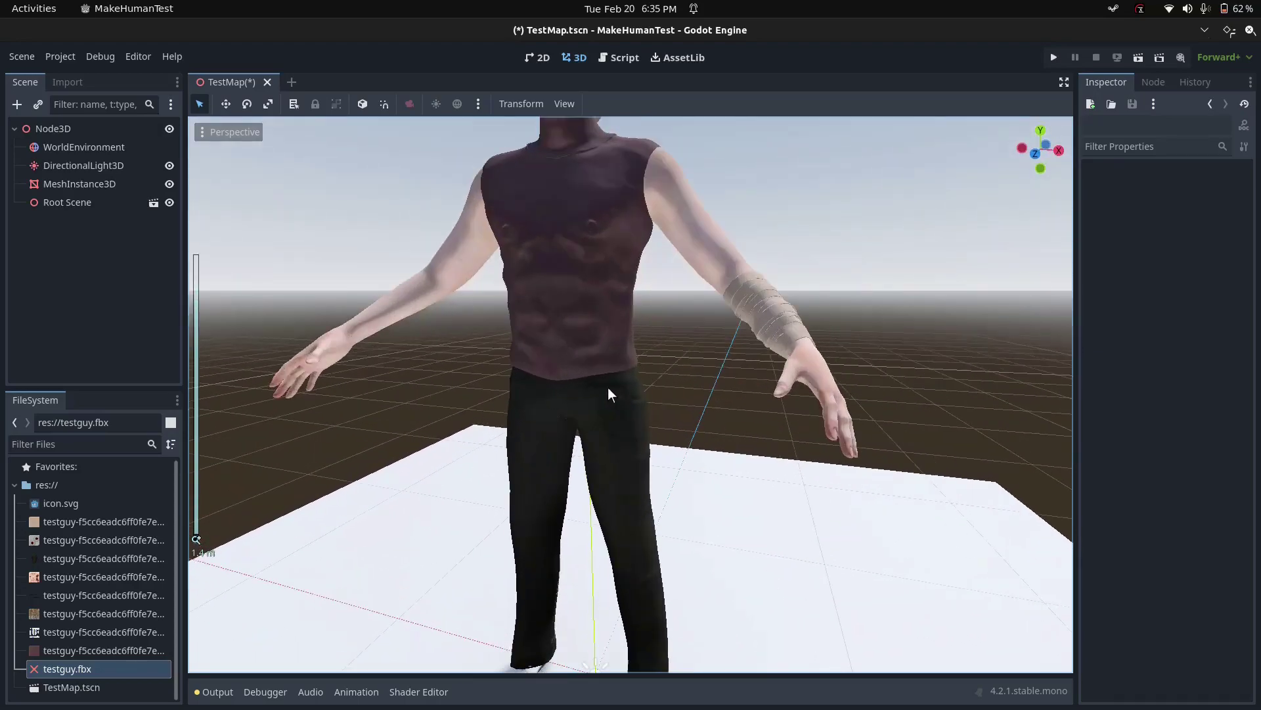
middle_click_drag(553, 333, 640, 541)
middle_click_drag(614, 382, 431, 376)
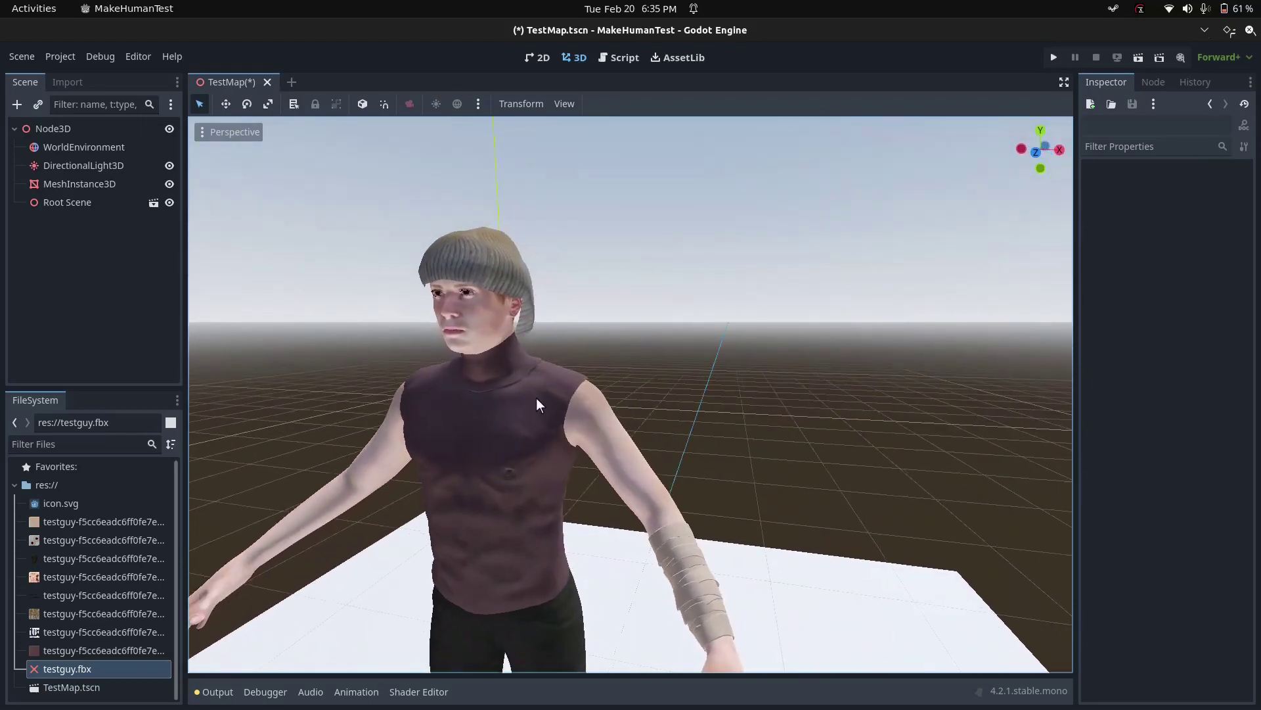
middle_click_drag(536, 397, 673, 565, "shift")
scroll(672, 565, "down", 5)
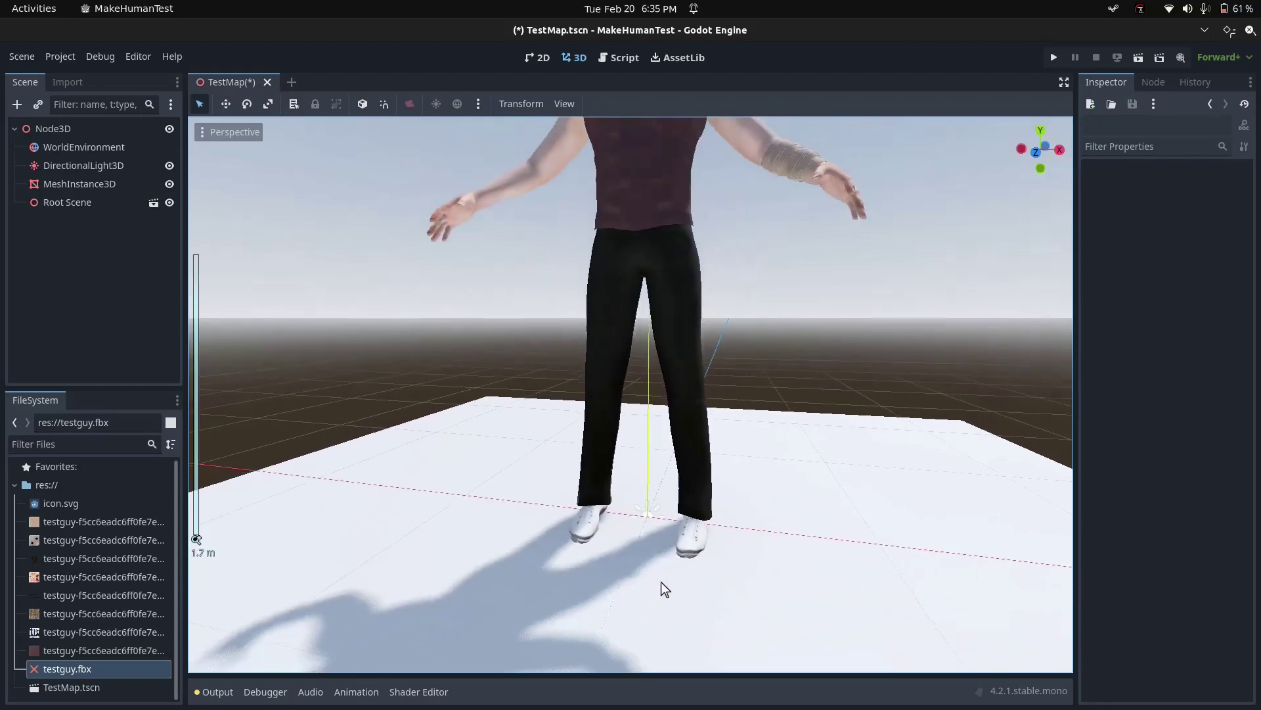
scroll(729, 543, "down", 5)
middle_click_drag(694, 470, 689, 600)
scroll(690, 600, "up", 4)
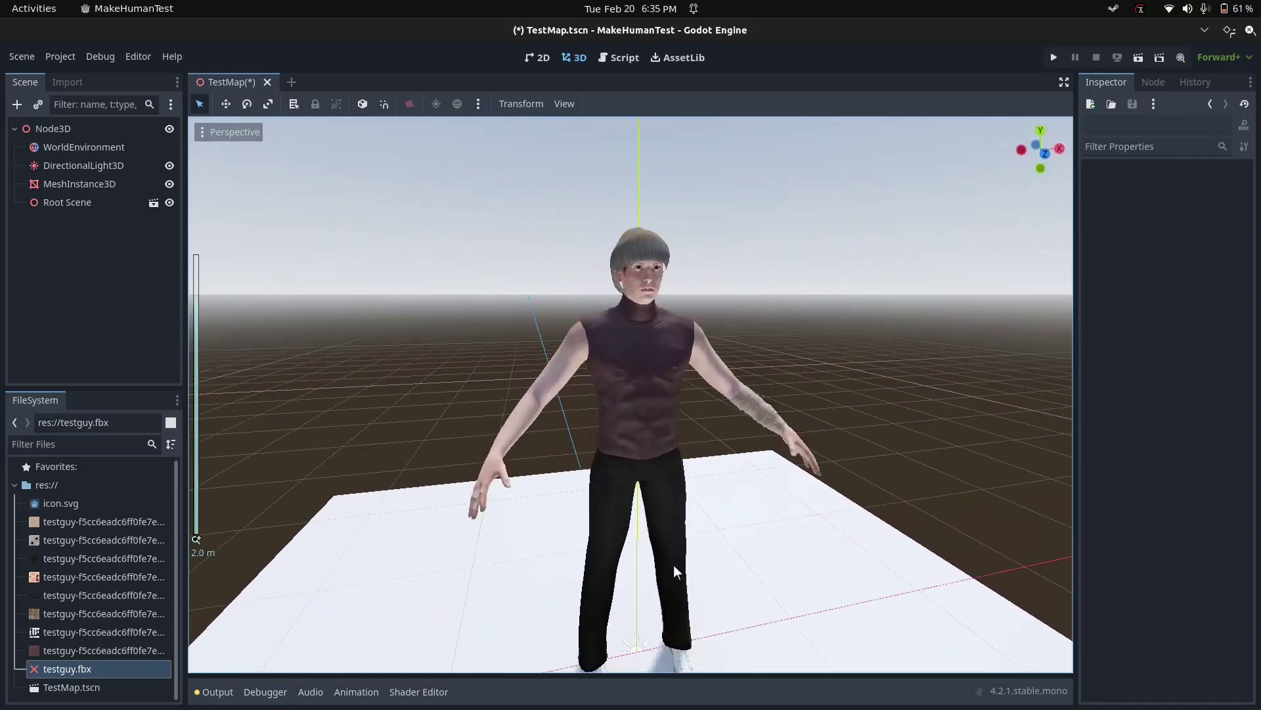
middle_click_drag(691, 555, 711, 550)
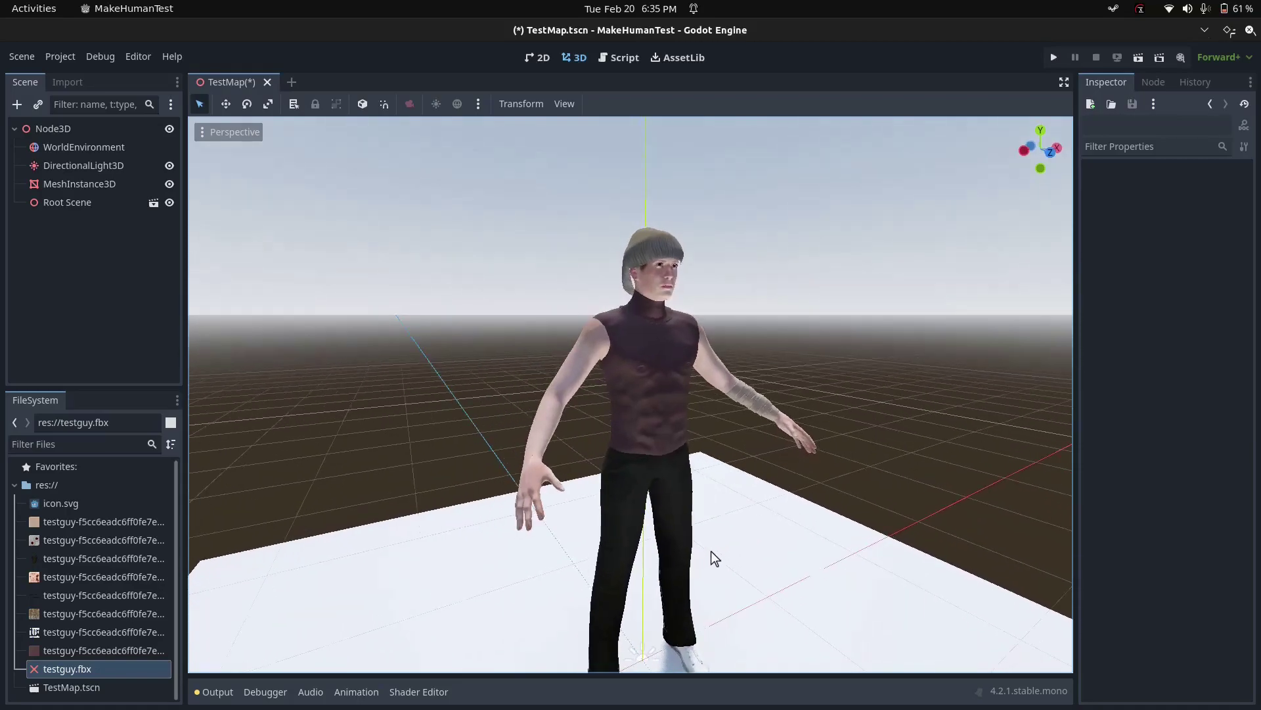